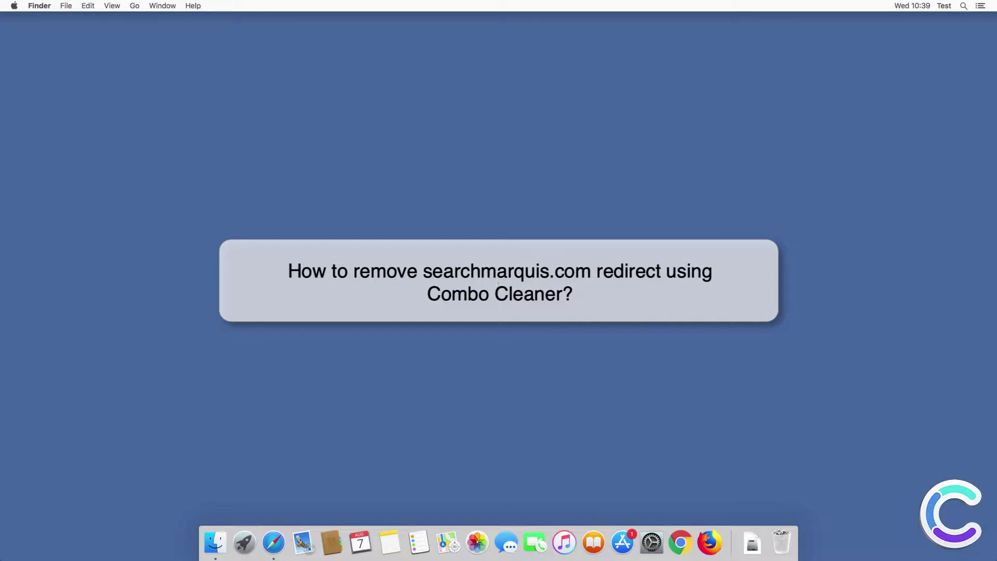
# Launch Safari and run a search from the Search Marquis page to see where it goes.
pyautogui.click(275, 543)
pyautogui.click(430, 85)
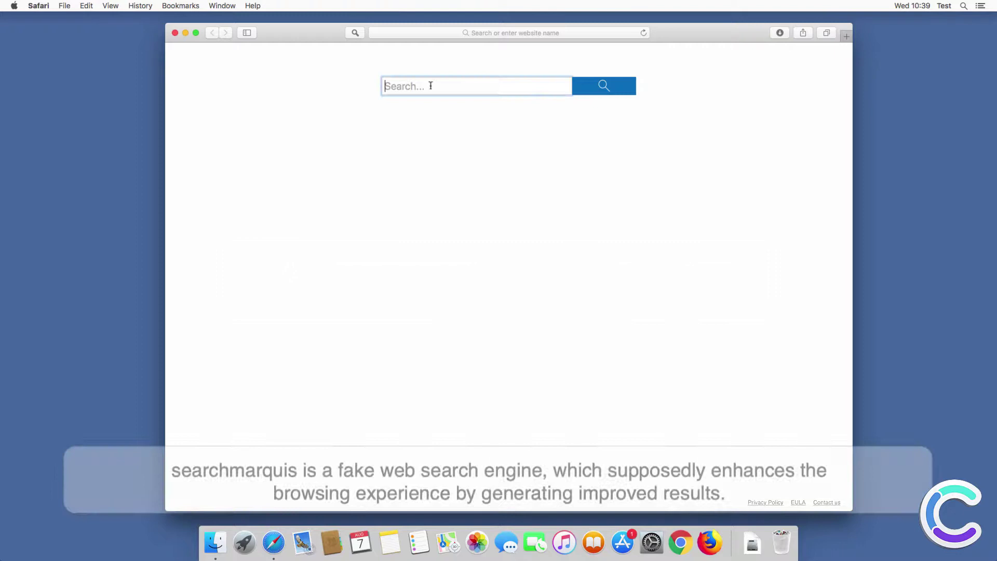
pyautogui.write('search query')
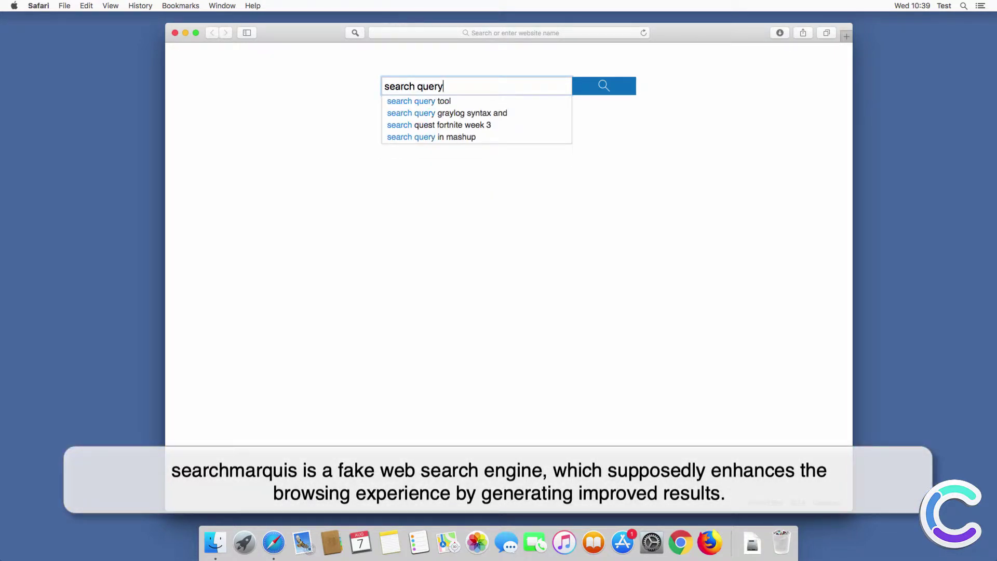
pyautogui.press('Return')
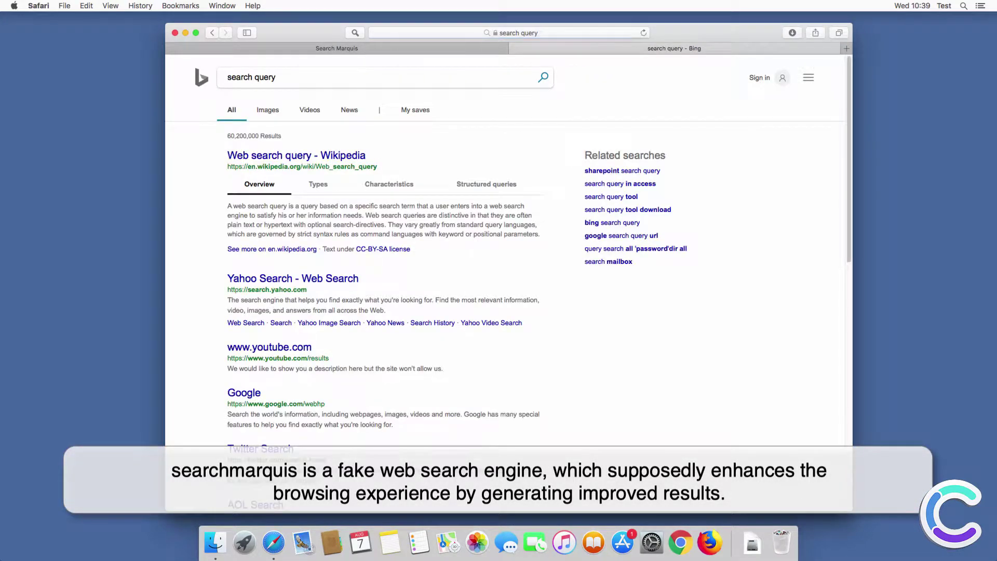
# Search again from a new tab's address bar, landing on Bing results, then close Safari.
pyautogui.click(847, 48)
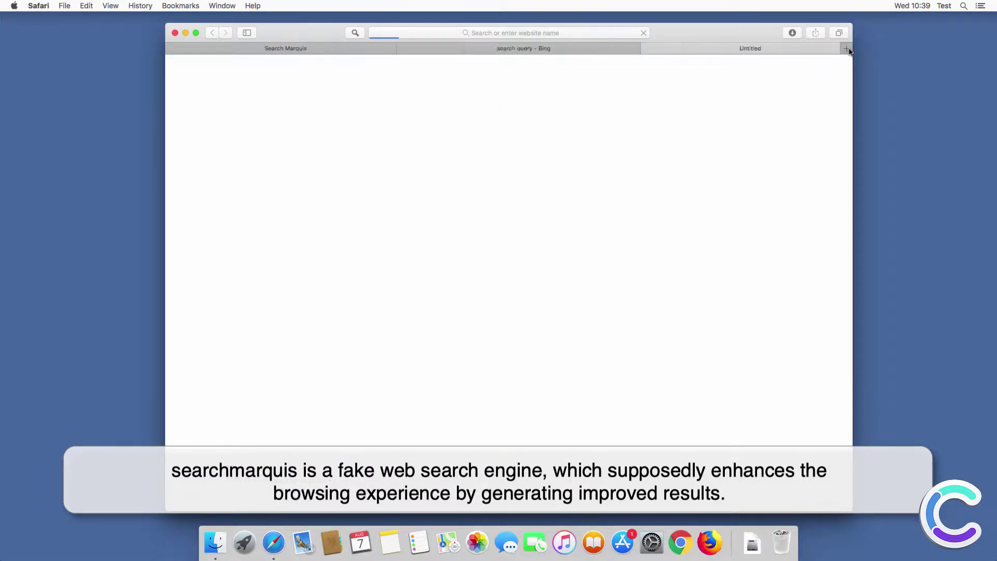
pyautogui.click(409, 34)
pyautogui.write('se')
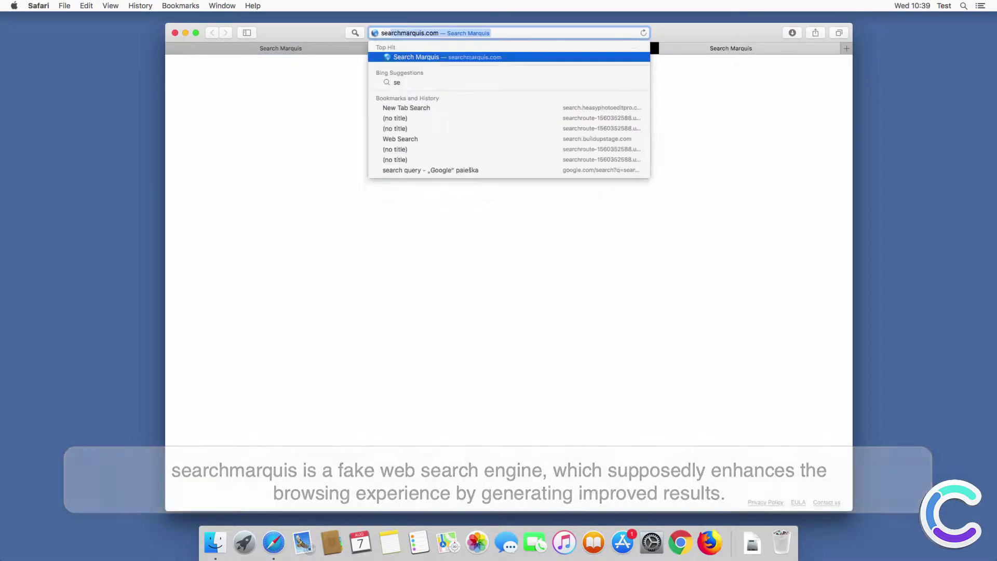
pyautogui.write('arch query')
pyautogui.press('Return')
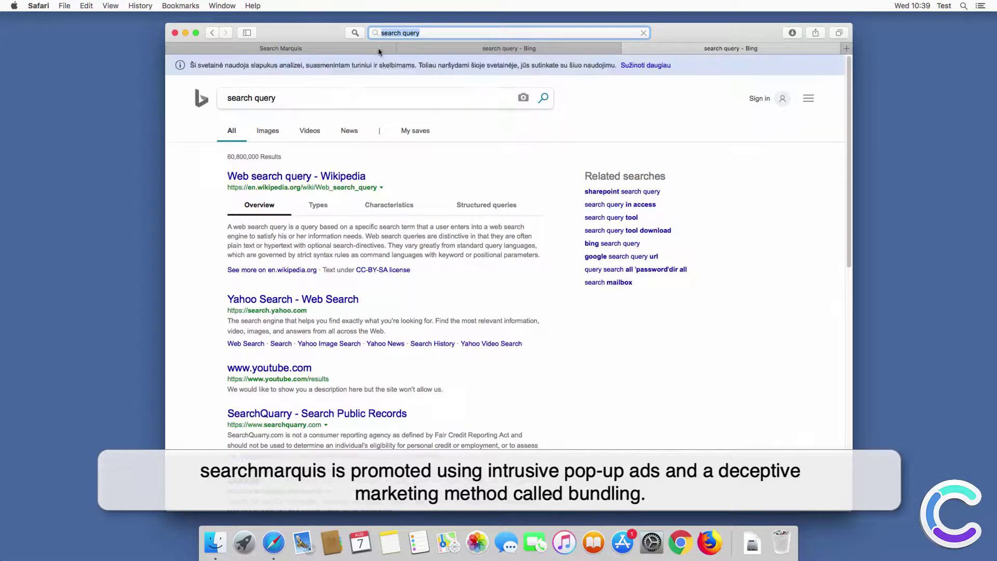
pyautogui.click(176, 34)
# Launch Chrome, search from the searchmarquis.com box to reach Bing results, then close the window.
pyautogui.click(680, 543)
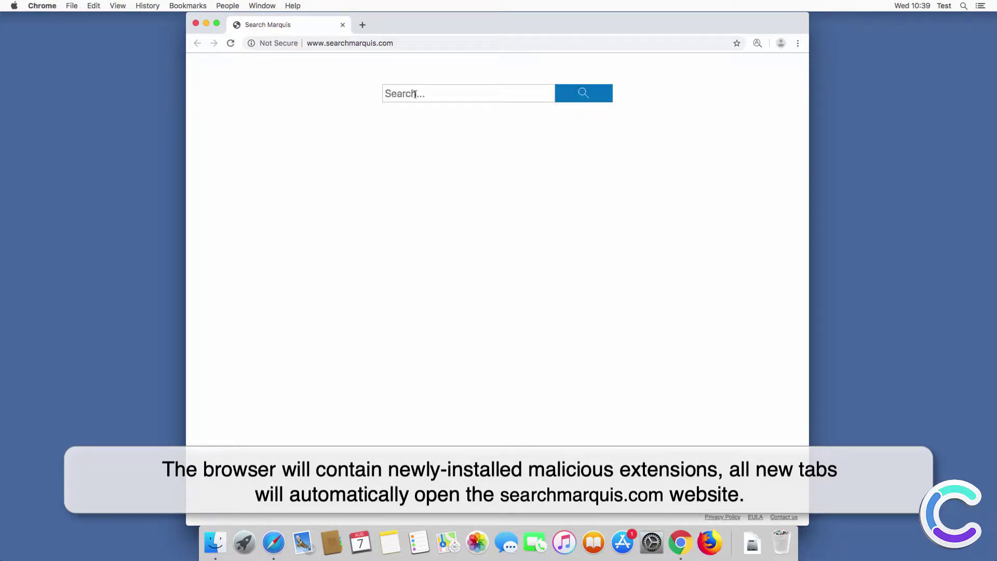
pyautogui.write('arch query')
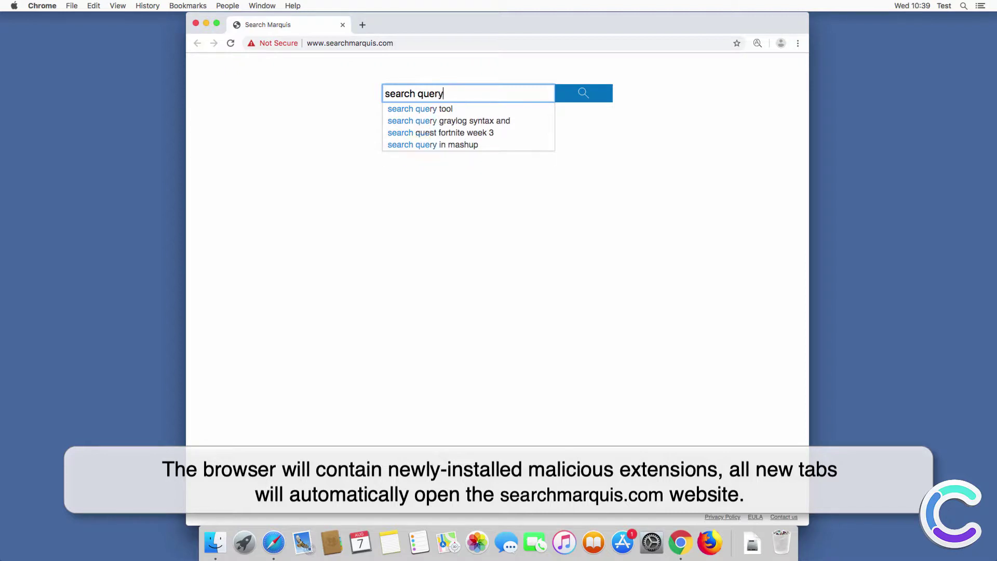
pyautogui.press('Return')
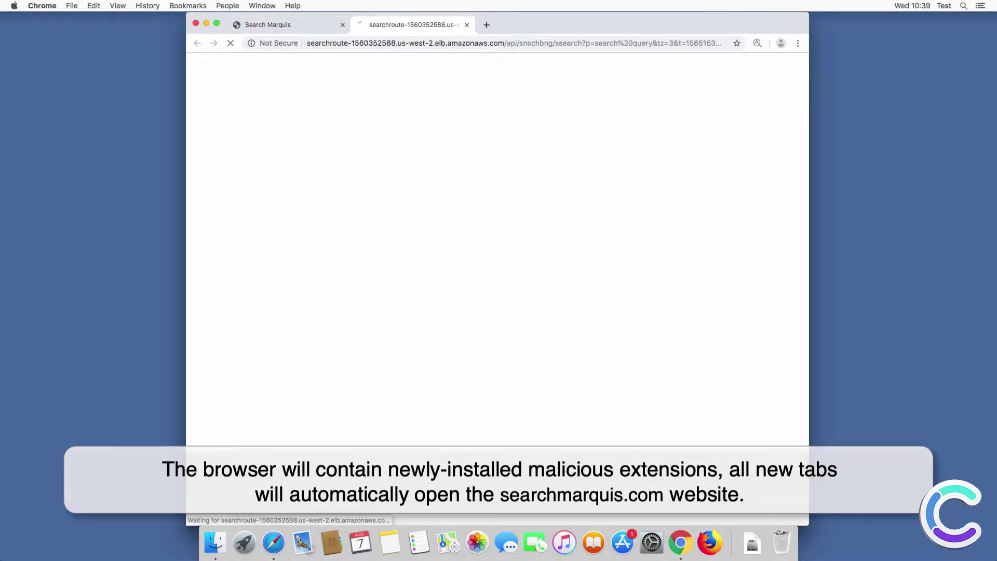
pyautogui.click(196, 24)
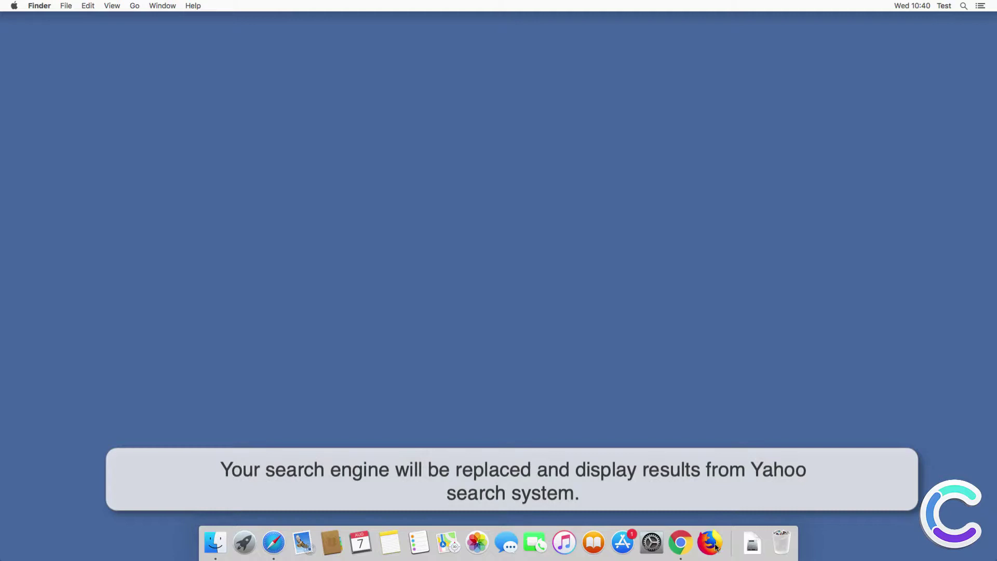
# Launch Firefox, search from the searchmarquis.com box to reach Bing results, then close the window.
pyautogui.click(711, 543)
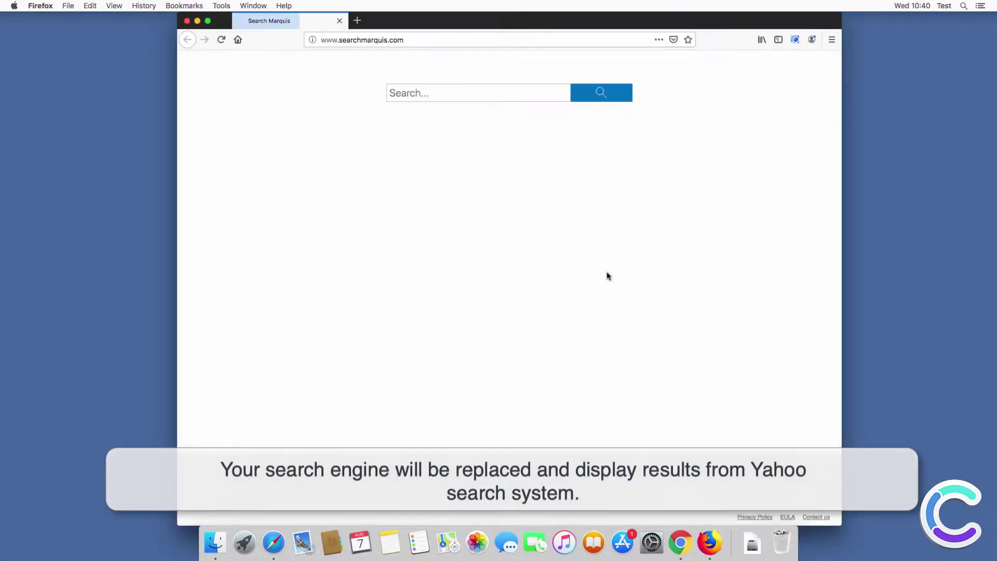
pyautogui.write('search que')
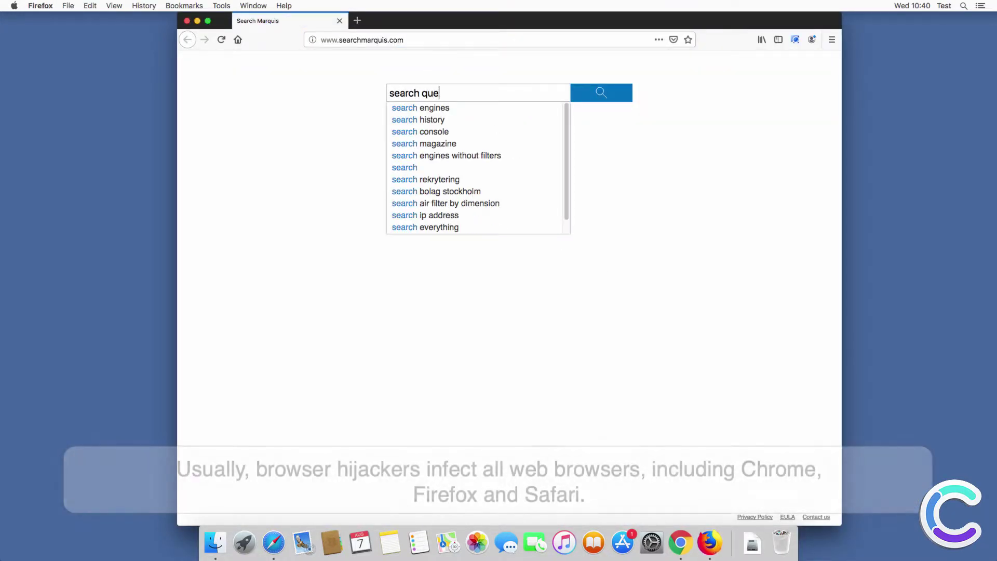
pyautogui.press('Return')
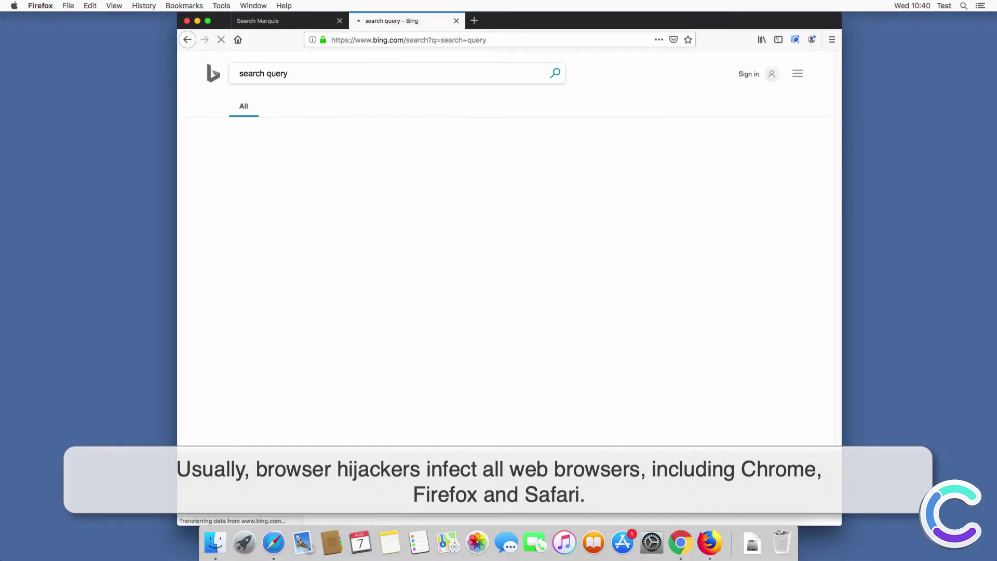
pyautogui.click(188, 22)
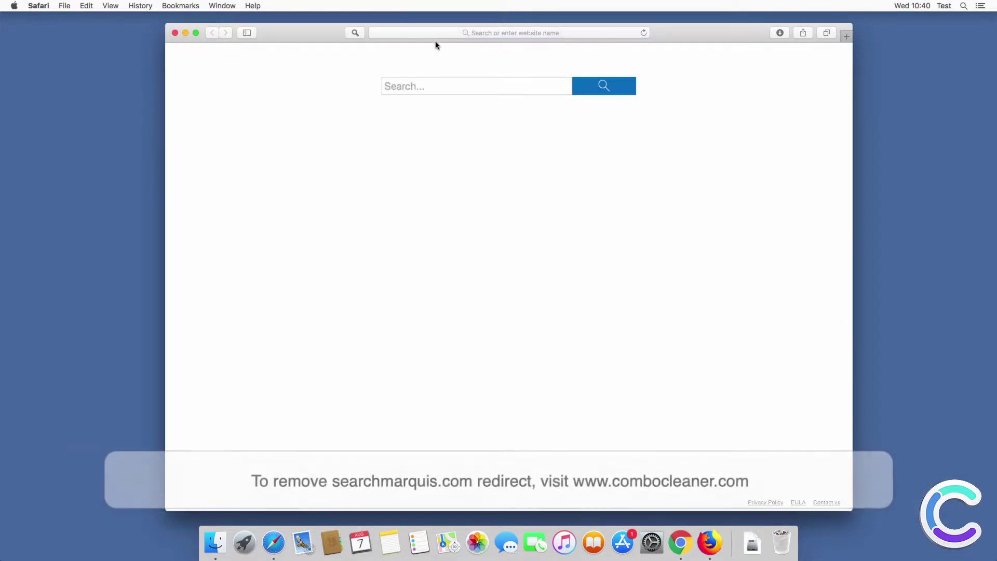
pyautogui.click(435, 34)
pyautogui.write('www.c')
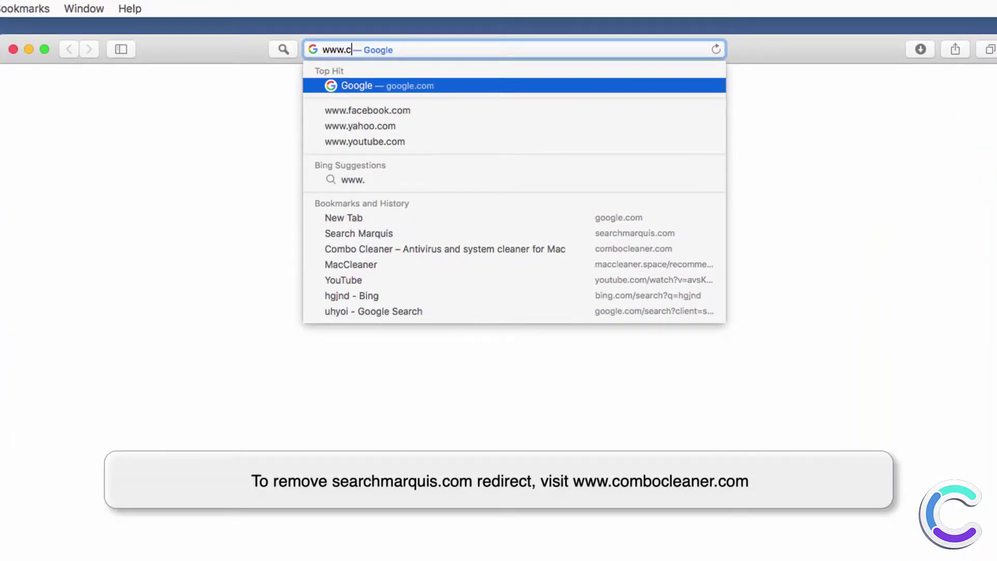
pyautogui.write('ombocleaner.com')
pyautogui.press('Return')
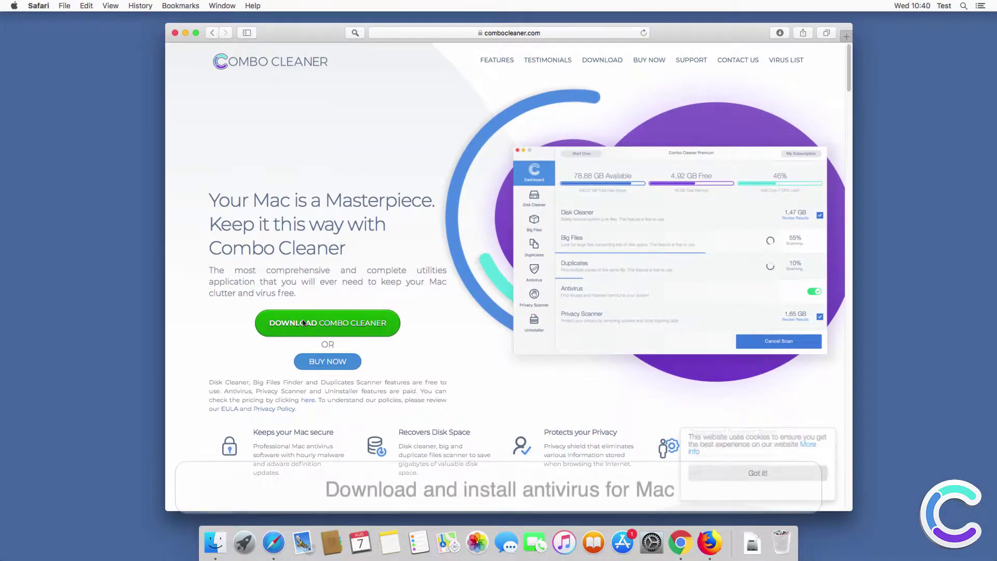
pyautogui.click(311, 322)
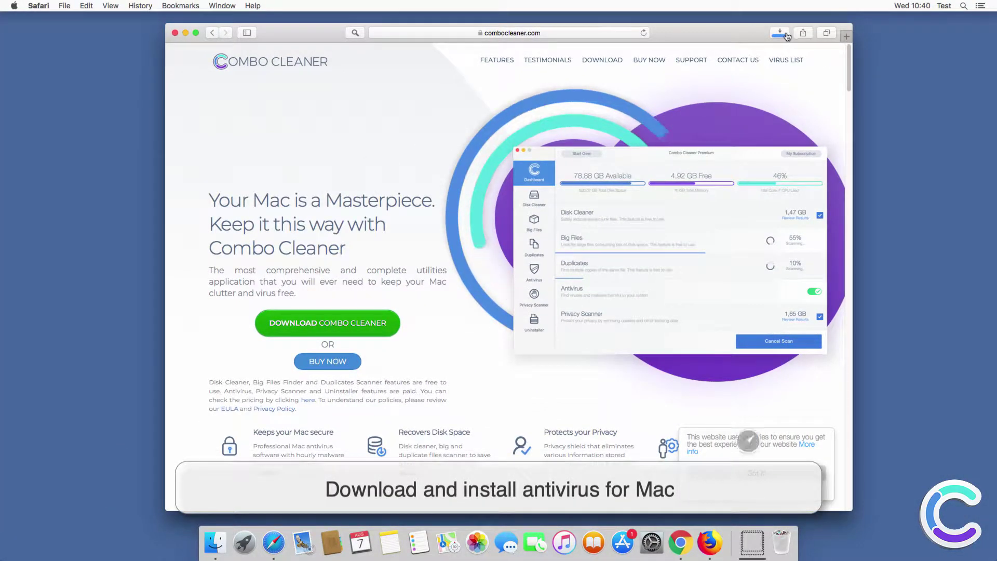
pyautogui.click(812, 32)
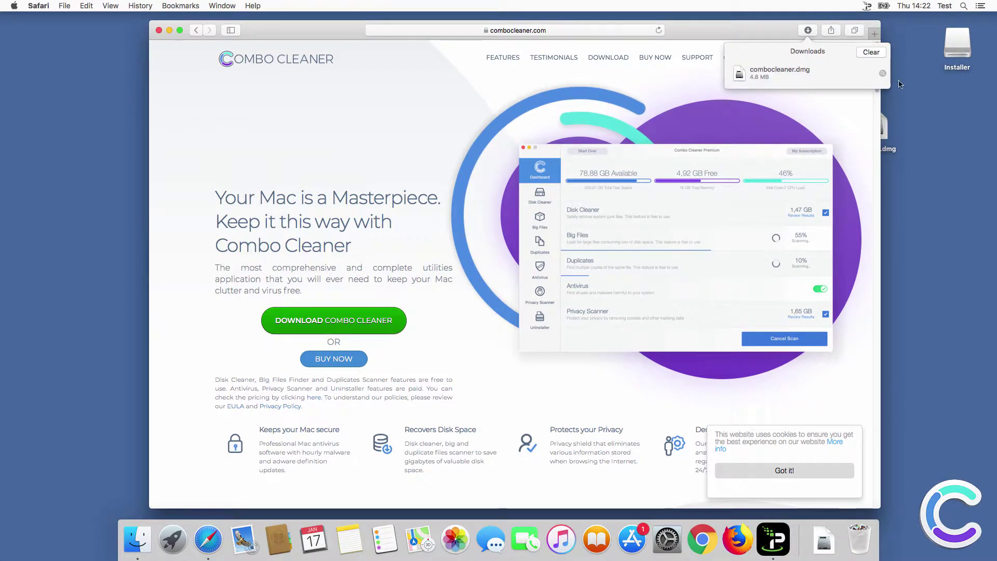
# Mount combocleaner.dmg from Downloads and drag Combo Cleaner into the Applications folder.
pyautogui.click(884, 75)
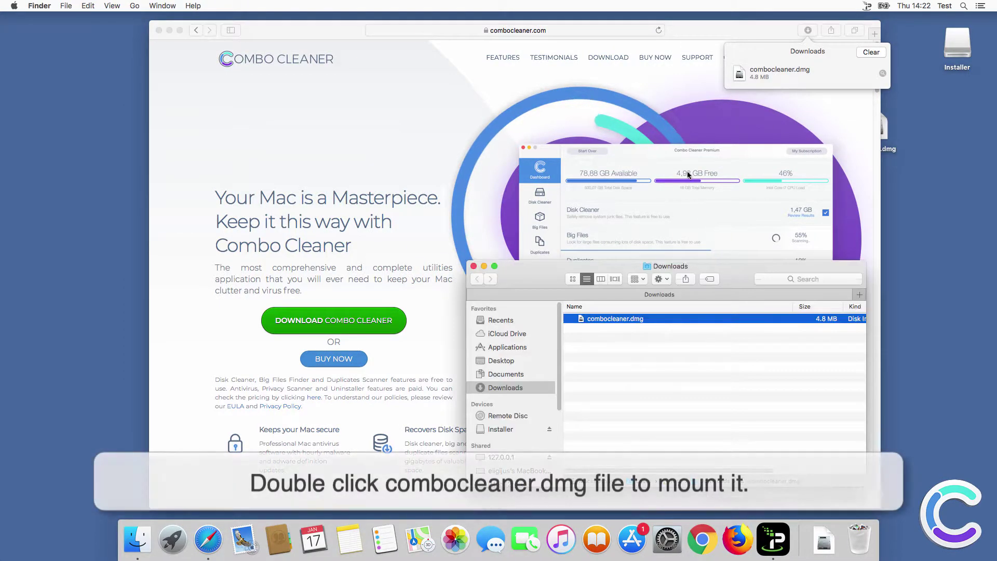
pyautogui.doubleClick(611, 319)
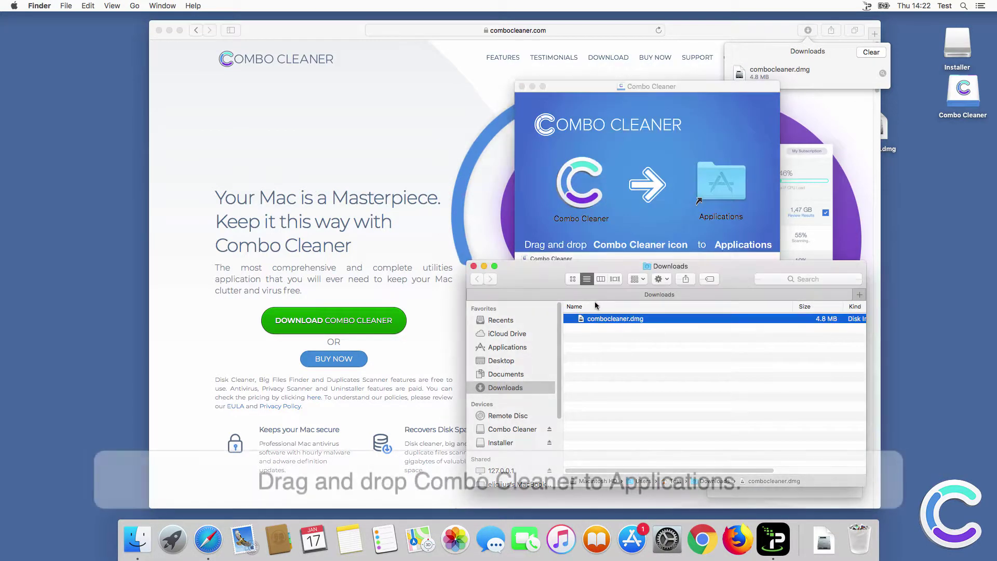
pyautogui.click(625, 220)
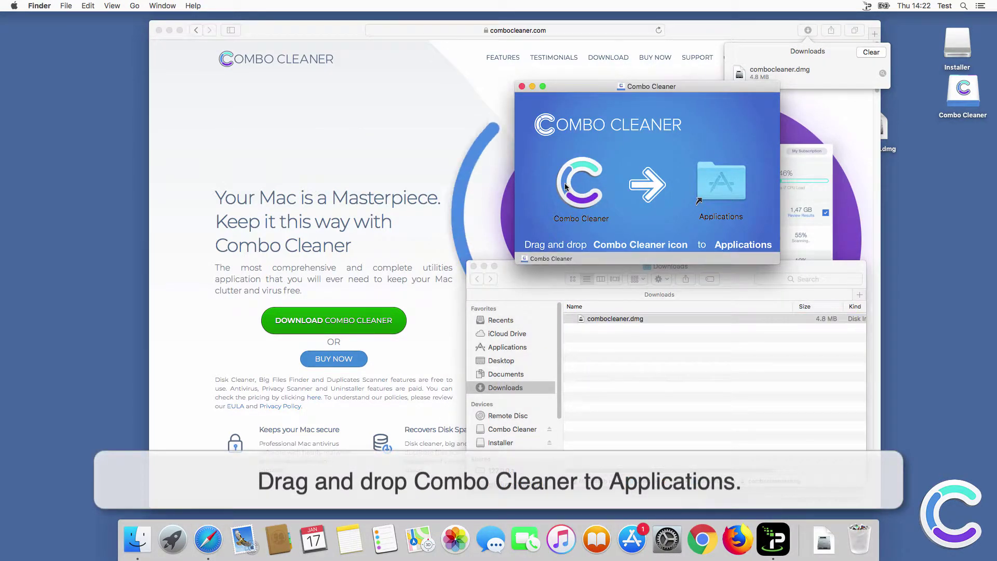
pyautogui.moveTo(566, 187); pyautogui.dragTo(722, 181)
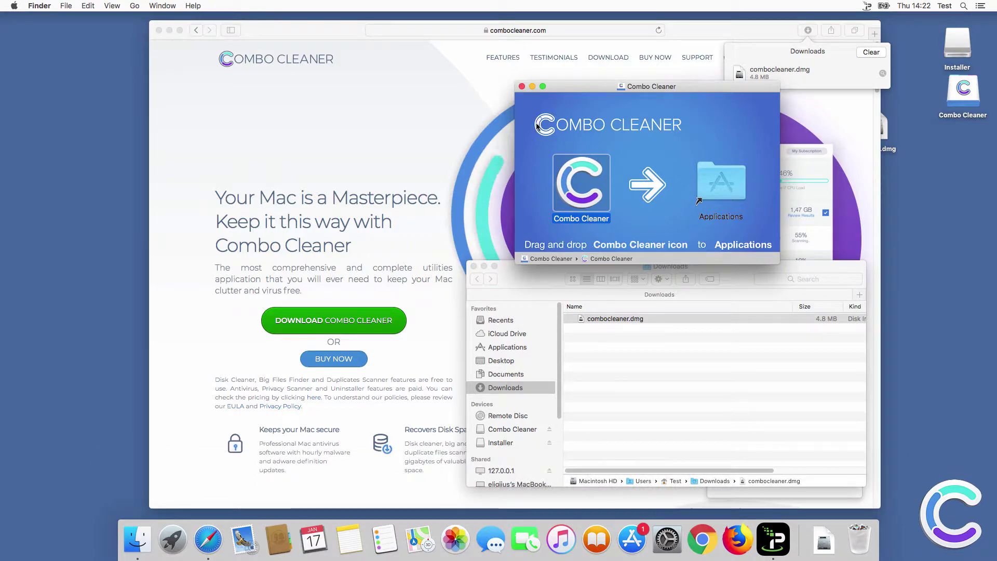
# Close the Combo Cleaner installer, Downloads folder and Safari windows.
pyautogui.click(522, 86)
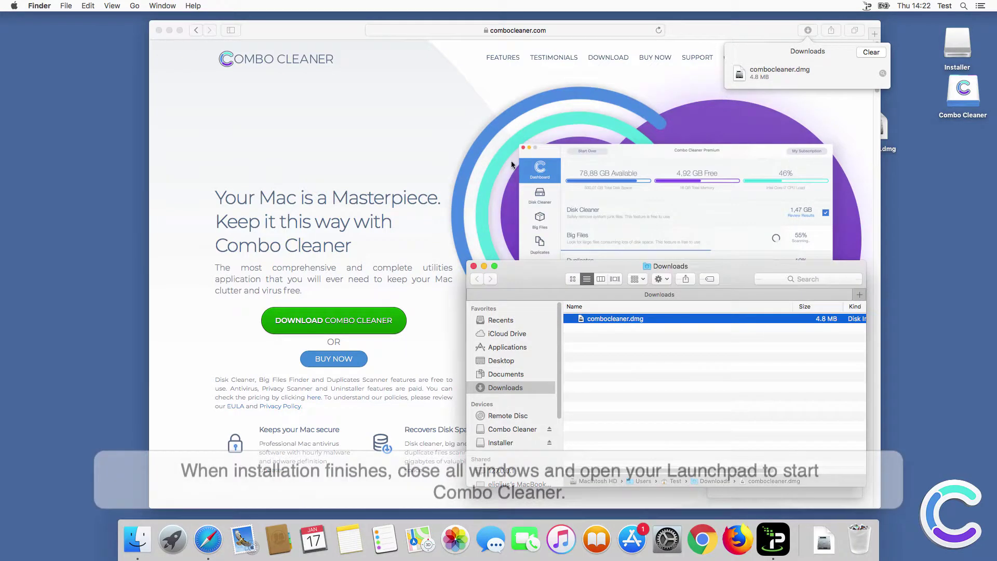
pyautogui.click(473, 267)
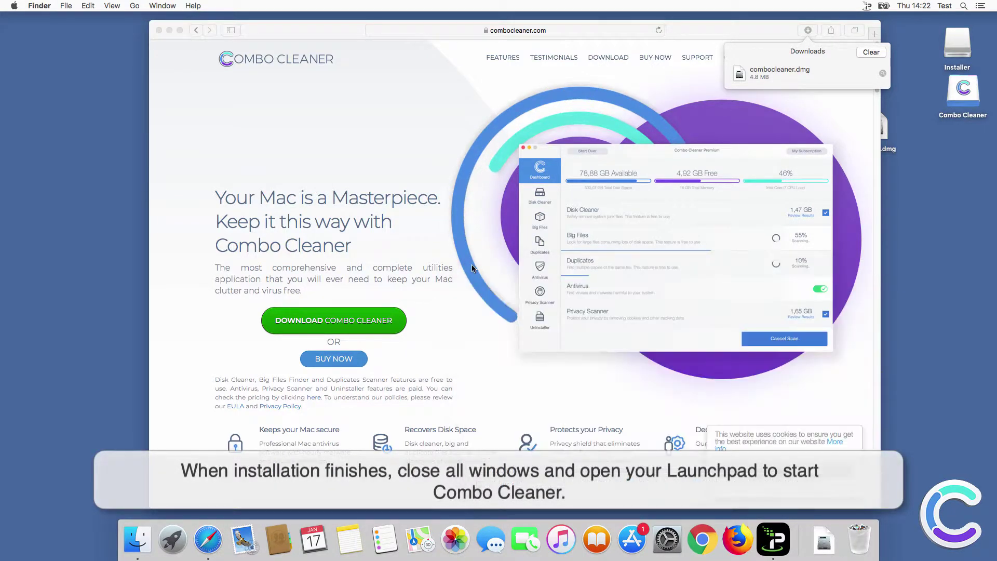
pyautogui.click(159, 31)
# Launch Combo Cleaner from Launchpad and confirm Open in the downloaded-app warning.
pyautogui.click(171, 536)
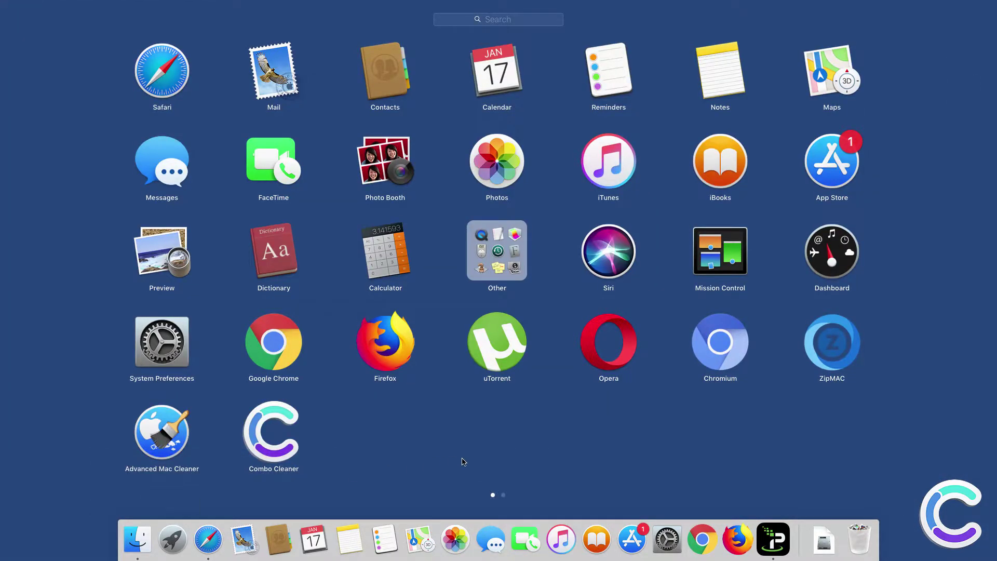
pyautogui.click(262, 447)
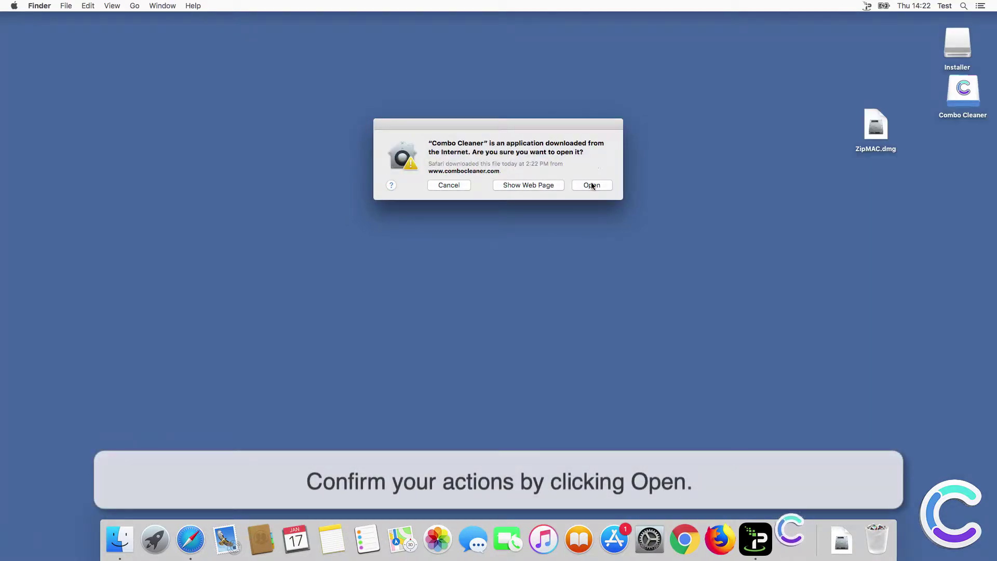
pyautogui.click(591, 185)
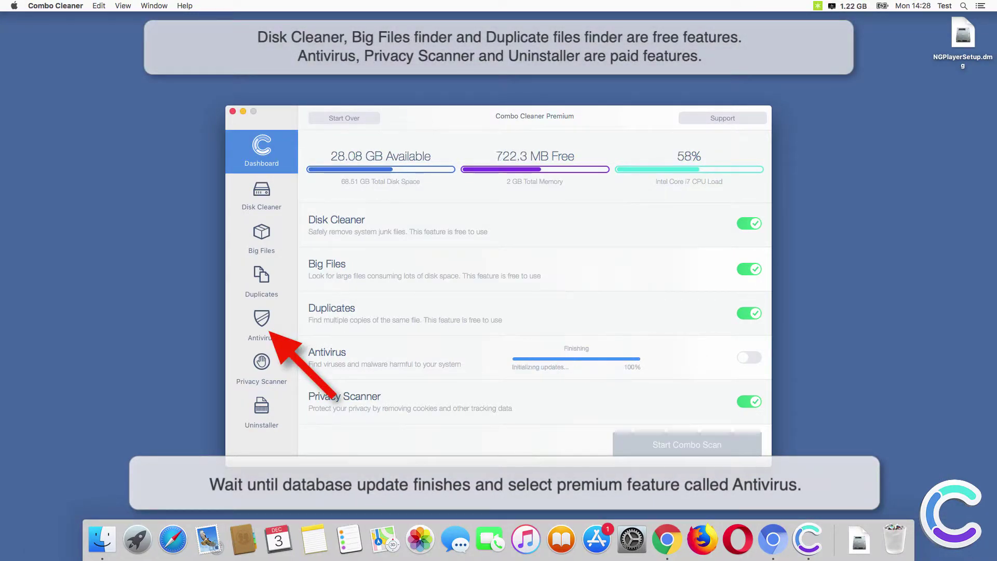
# Start a Full Scan in Combo Cleaner's Antivirus section.
pyautogui.click(255, 323)
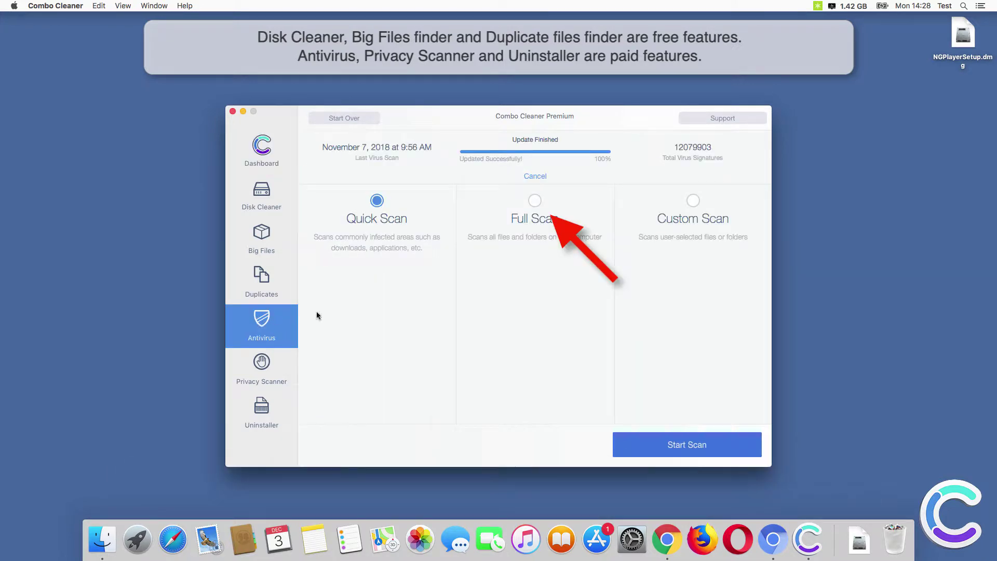
pyautogui.click(535, 201)
pyautogui.click(664, 447)
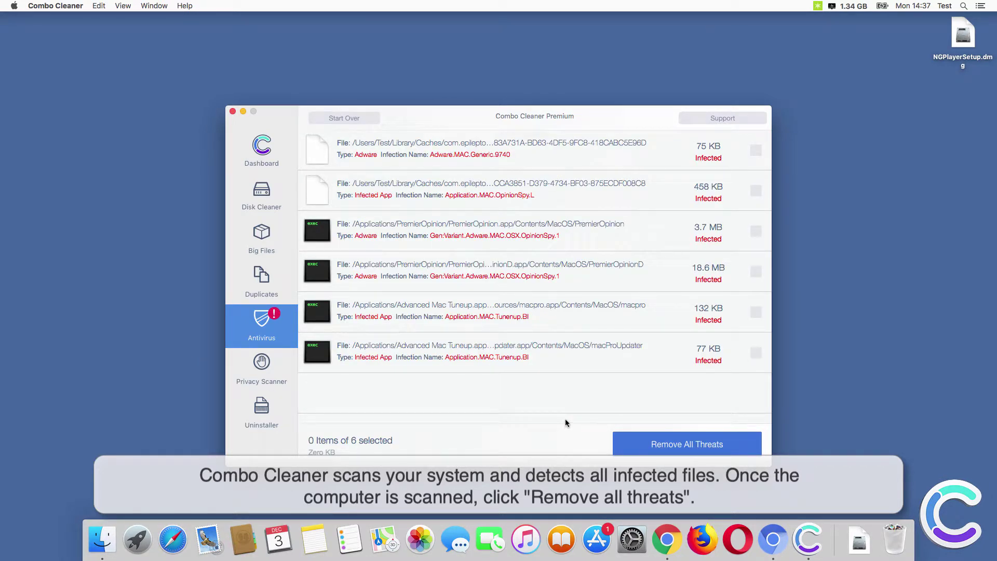
# Remove all detected threats, authenticating with the administrator password, then restart the Mac.
pyautogui.click(674, 449)
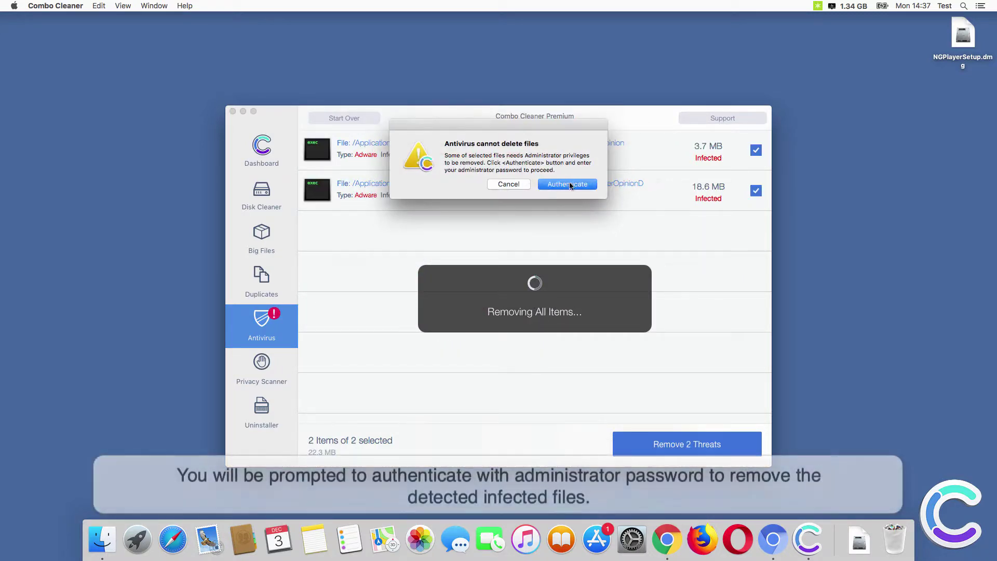
pyautogui.click(570, 185)
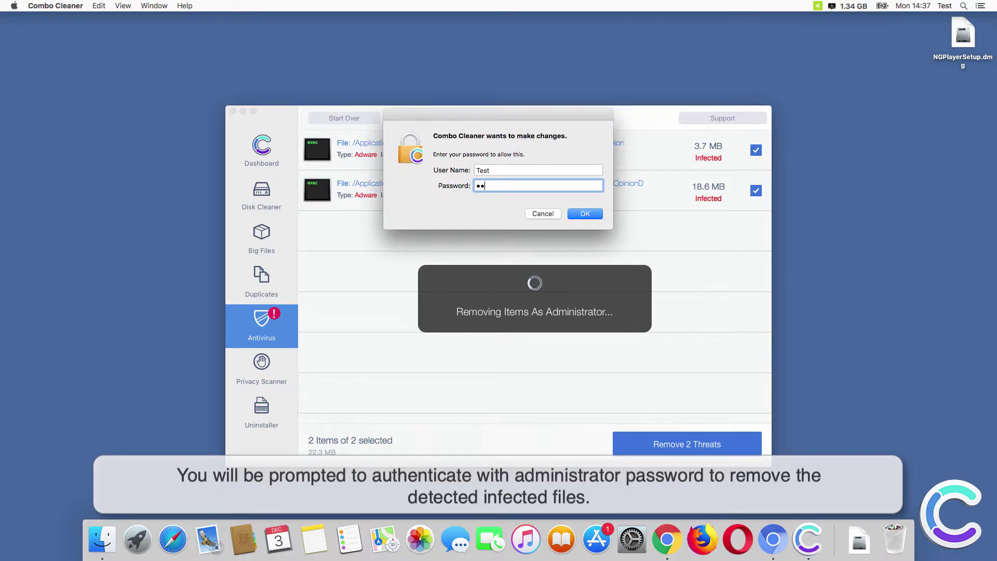
pyautogui.click(596, 213)
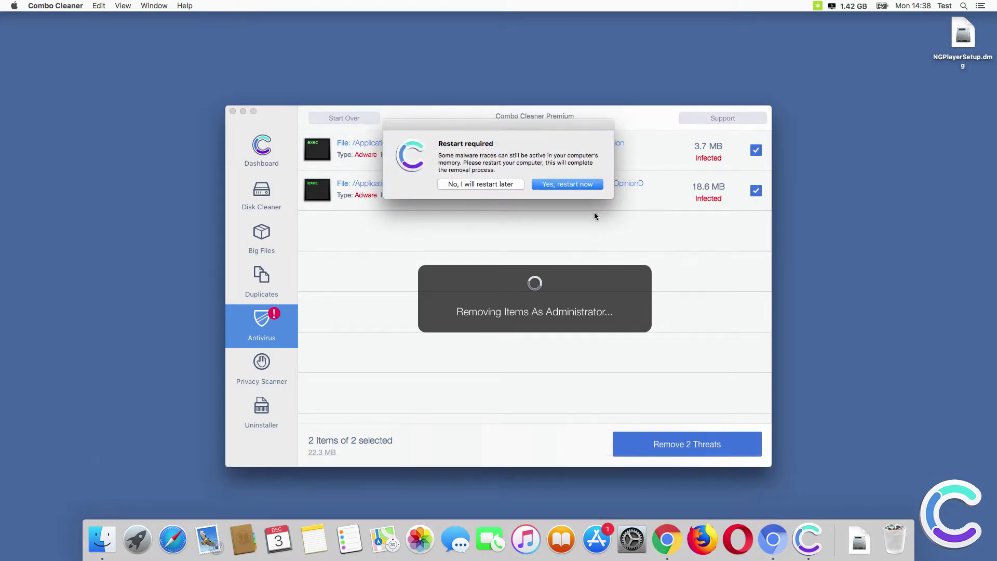
pyautogui.click(556, 188)
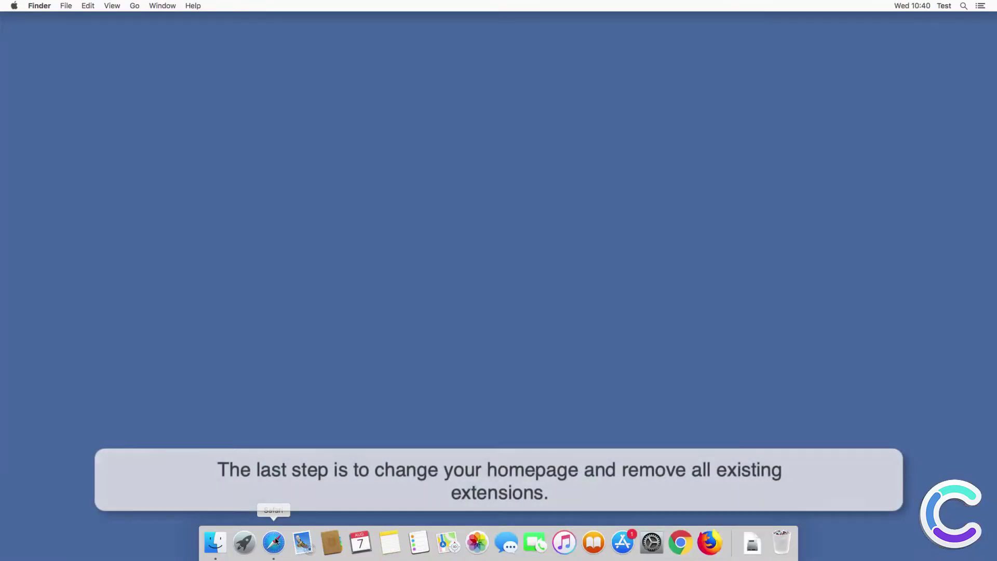
# Launch Safari and uninstall the AnySearch extension from Preferences > Extensions.
pyautogui.click(273, 542)
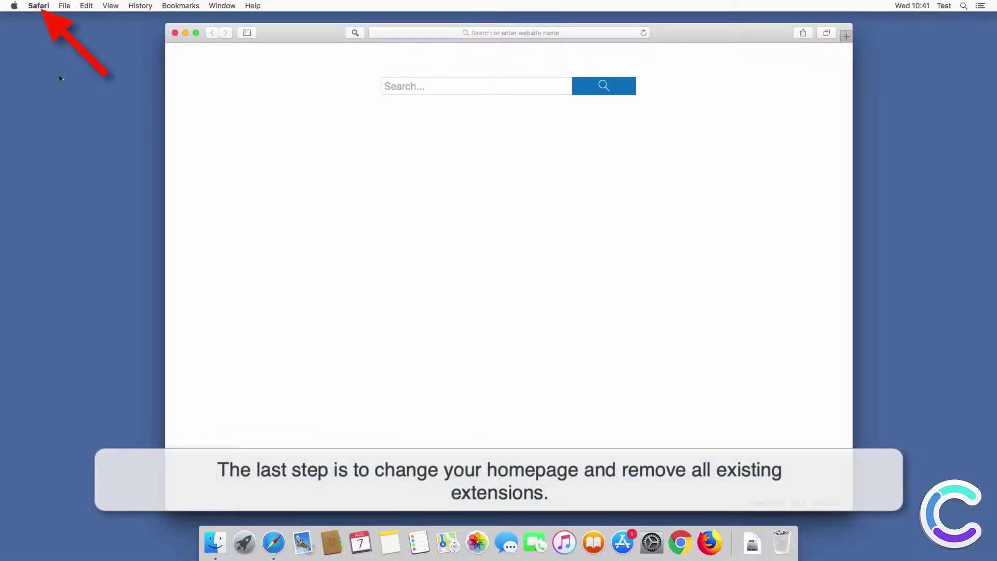
pyautogui.click(41, 6)
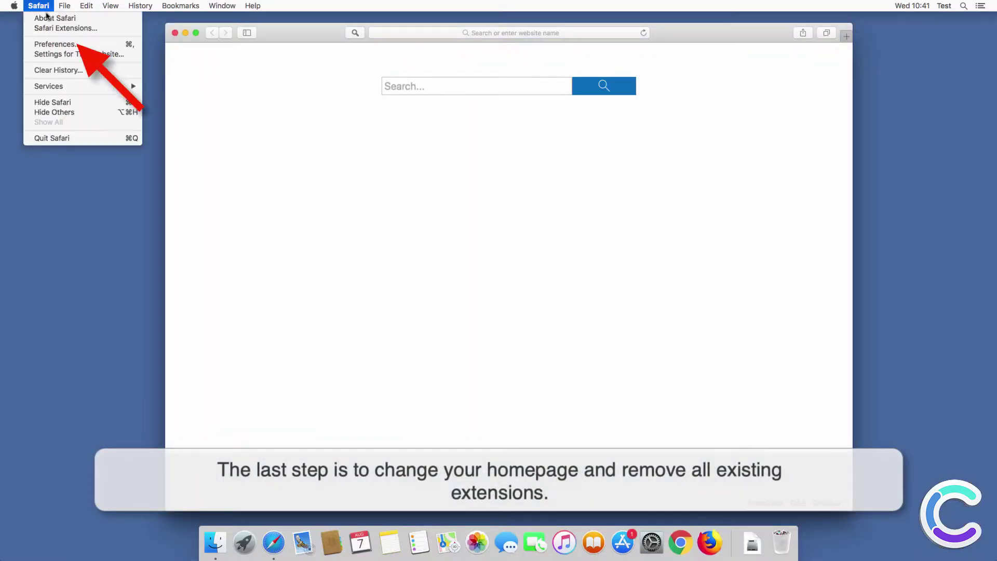
pyautogui.click(71, 42)
pyautogui.click(525, 94)
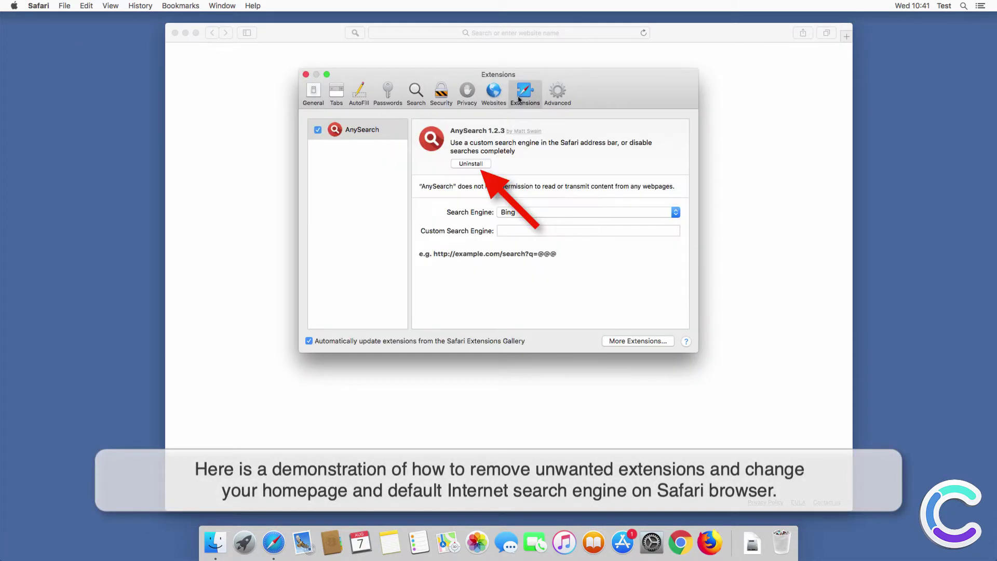
pyautogui.click(471, 164)
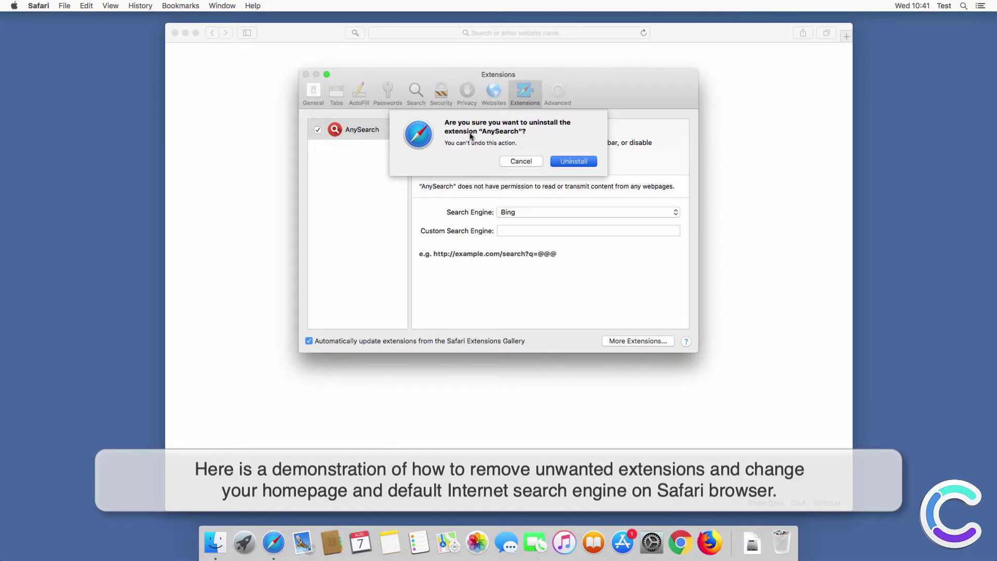
pyautogui.press('Return')
# Make Google Safari's default search engine.
pyautogui.click(423, 97)
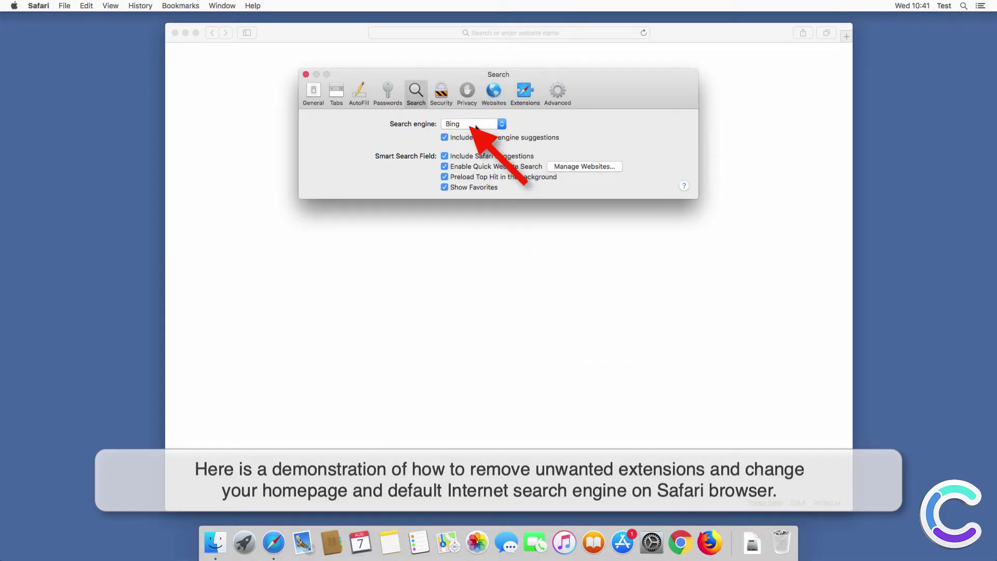
pyautogui.click(474, 124)
pyautogui.click(464, 107)
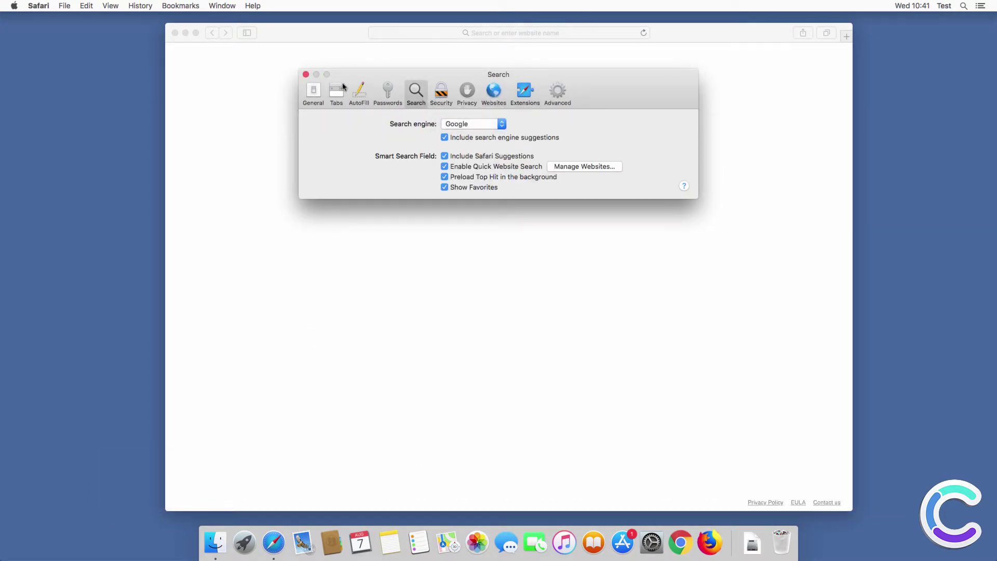
pyautogui.click(315, 92)
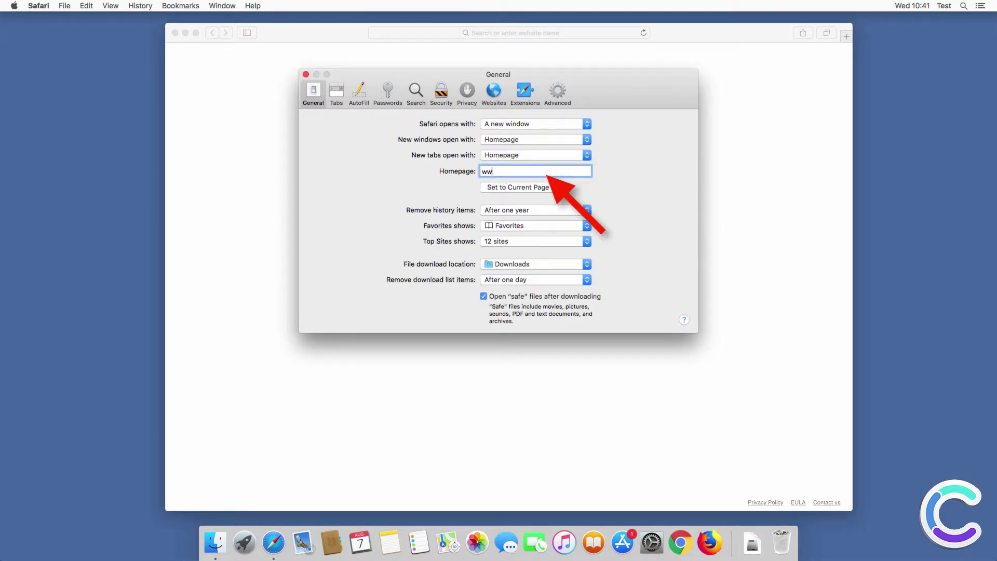
pyautogui.write('www.google.com')
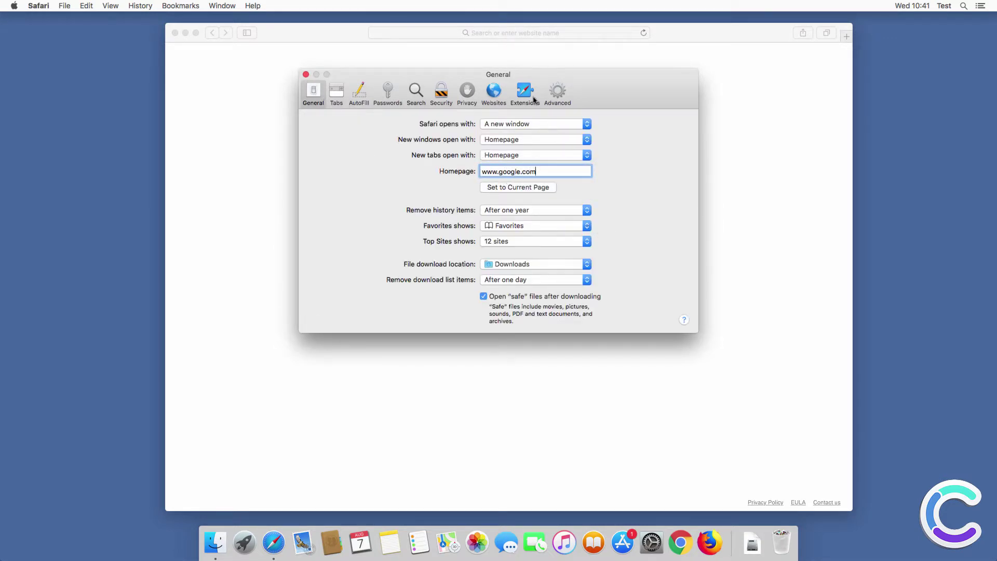
pyautogui.click(533, 99)
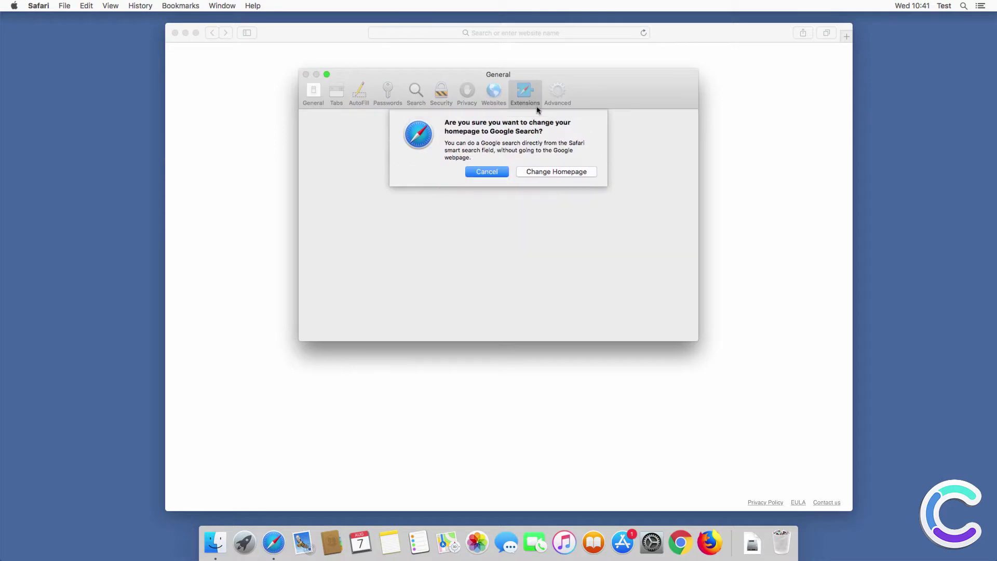
pyautogui.click(557, 170)
pyautogui.click(306, 74)
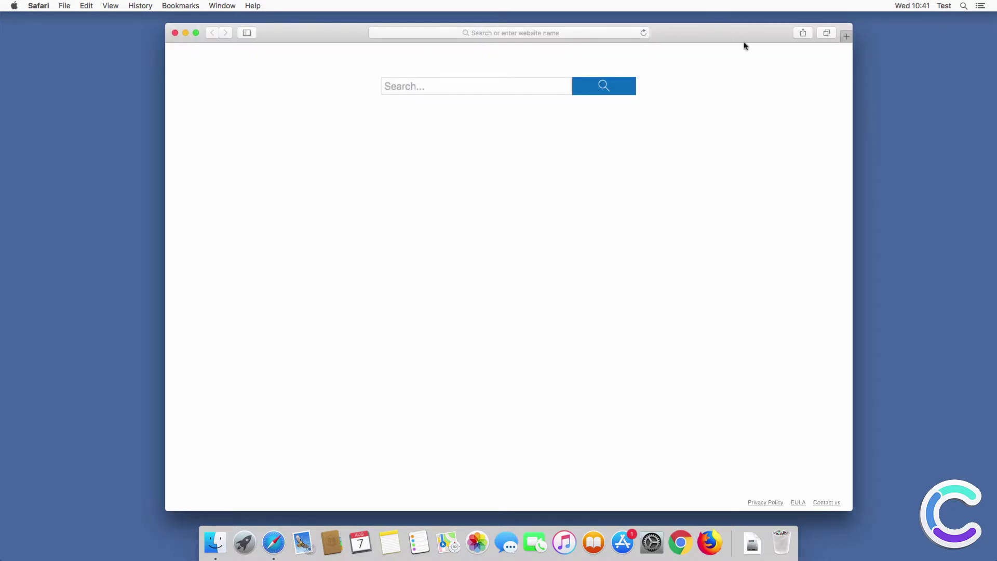
# Open a new tab showing Google, close Safari, and launch Google Chrome.
pyautogui.click(845, 38)
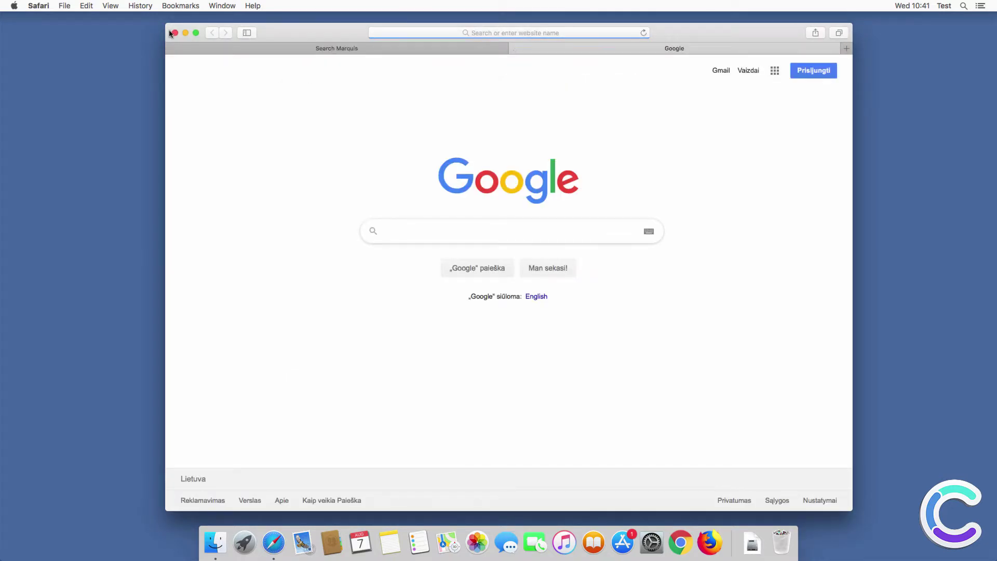
pyautogui.press('super+shift+w')
pyautogui.click(679, 541)
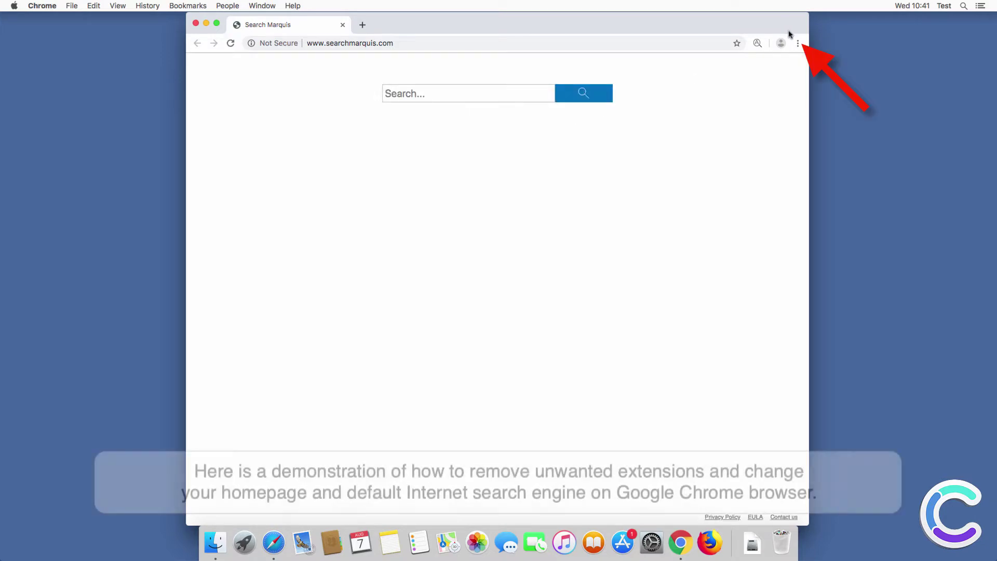
# Open Chrome's Extensions page via More Tools and remove the AnySearch extension.
pyautogui.click(798, 43)
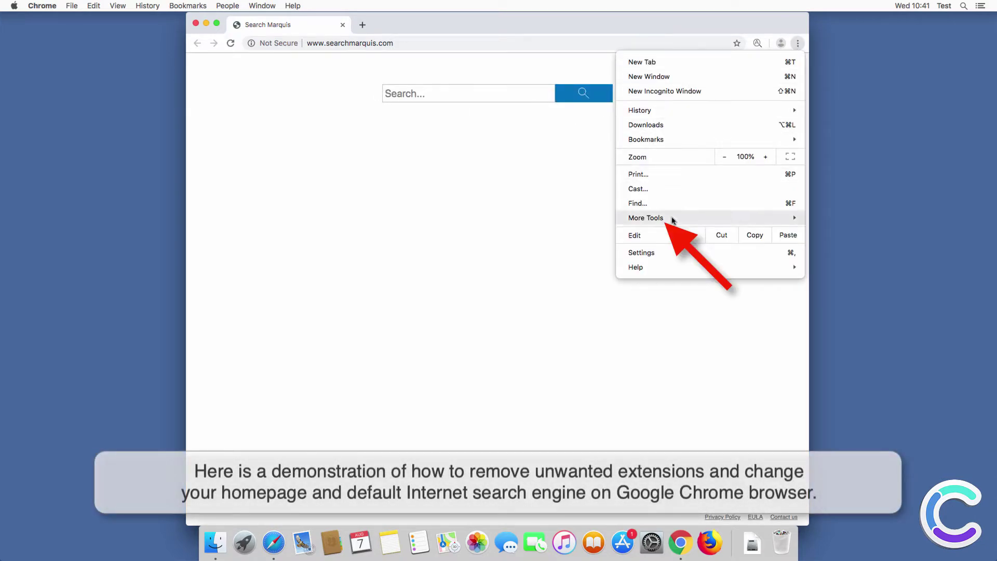
pyautogui.moveTo(674, 221)
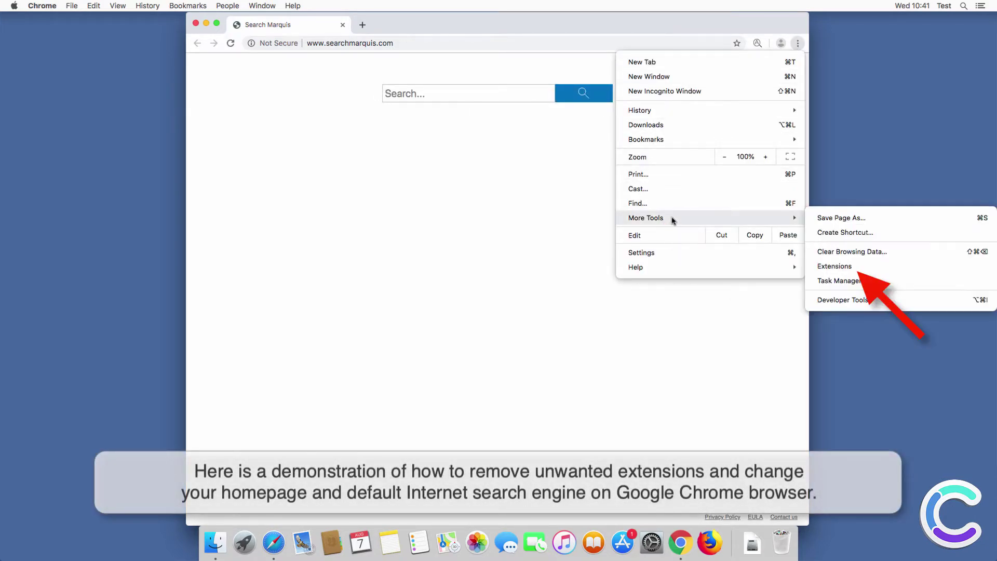
pyautogui.click(868, 268)
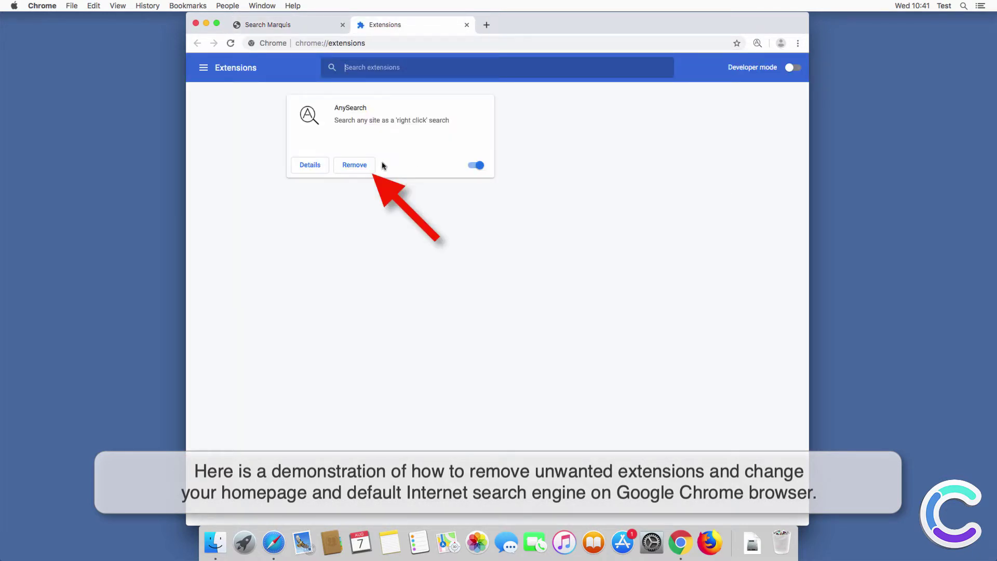
pyautogui.click(369, 167)
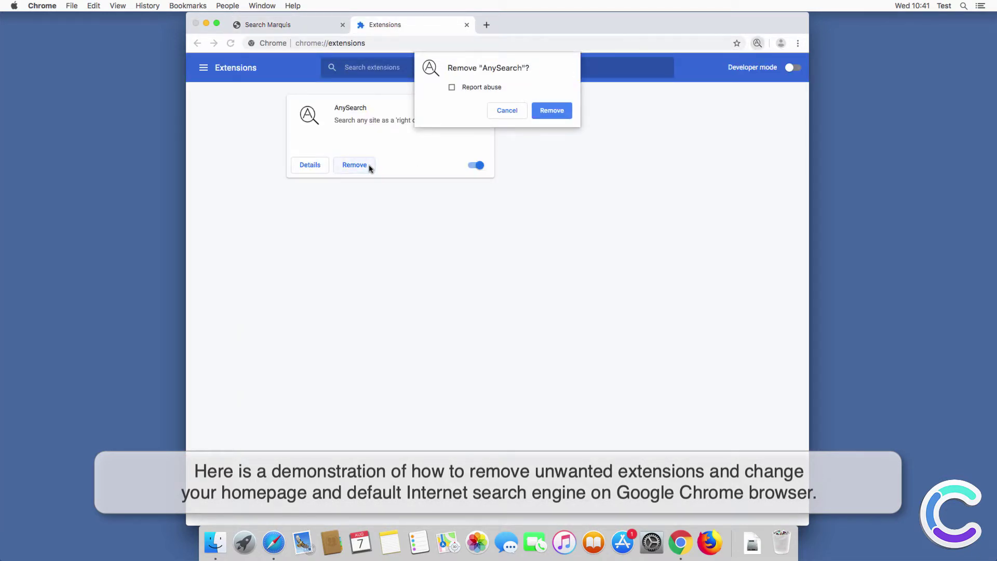
pyautogui.click(553, 112)
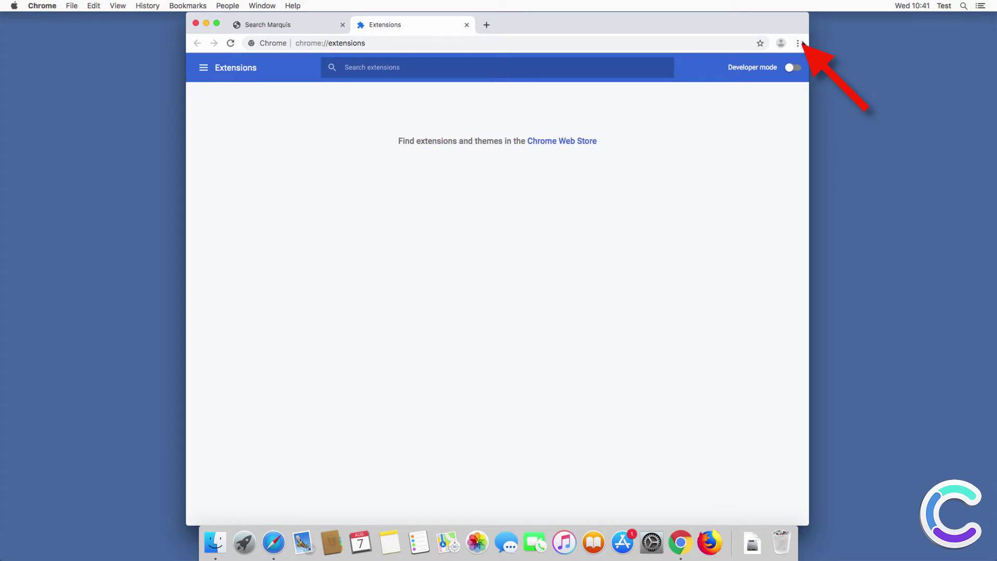
# In Chrome settings, choose Google as the address-bar search engine.
pyautogui.click(800, 43)
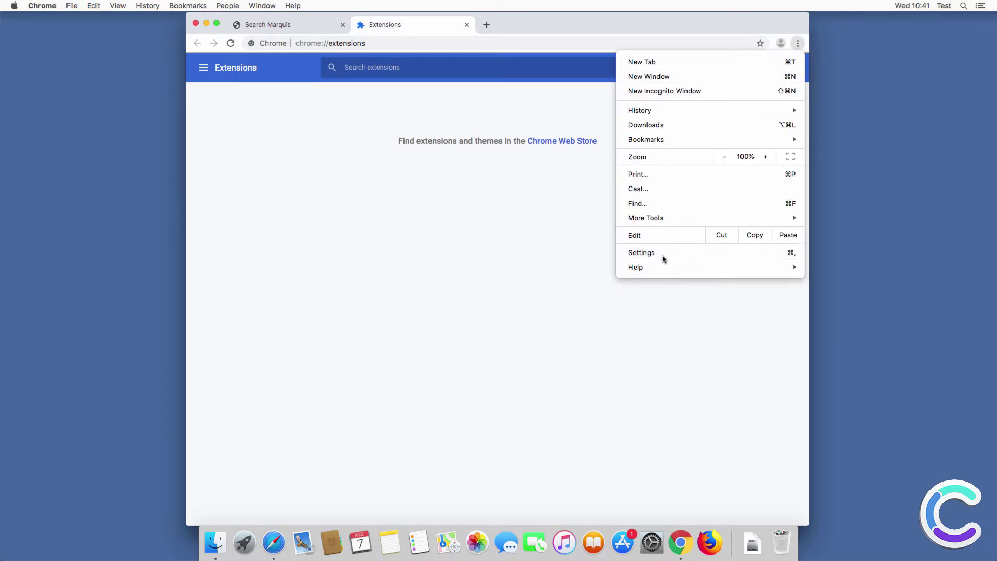
pyautogui.click(642, 253)
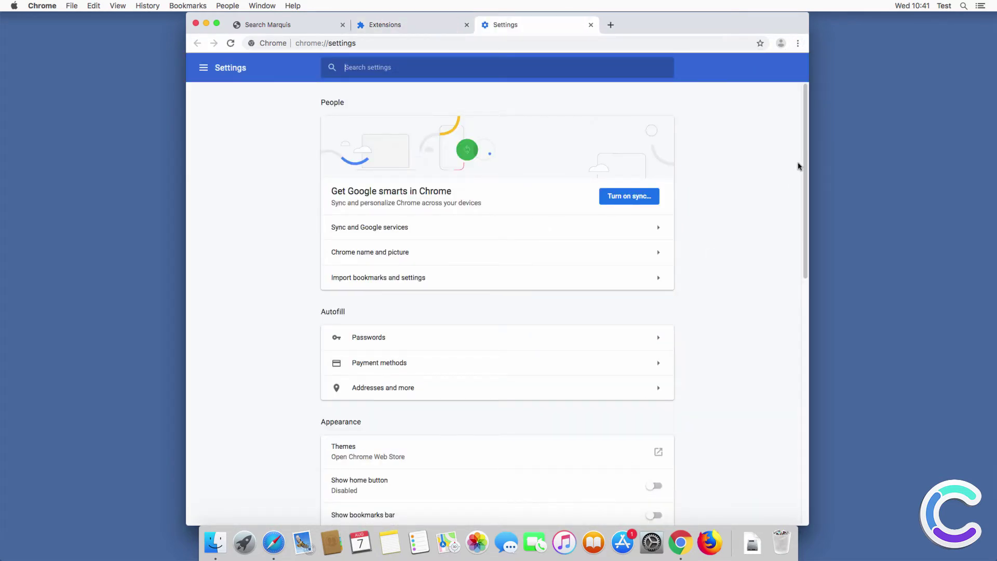
pyautogui.moveTo(807, 143); pyautogui.dragTo(804, 387)
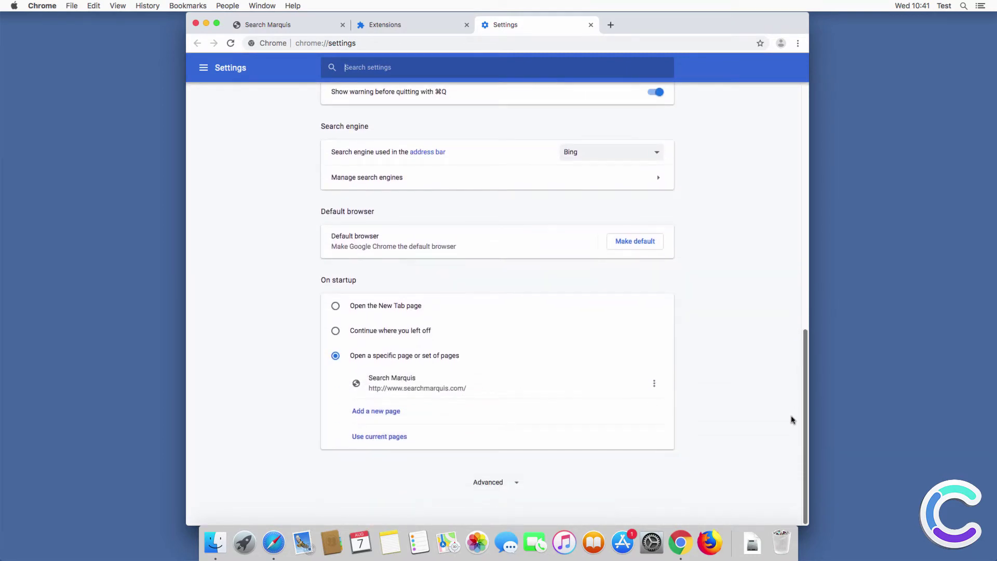
pyautogui.click(583, 156)
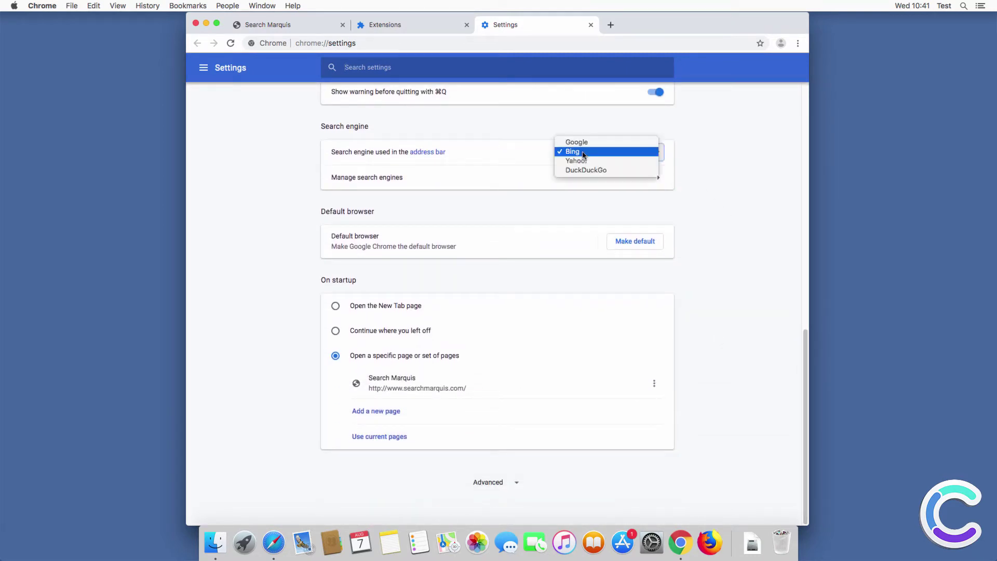
pyautogui.click(585, 139)
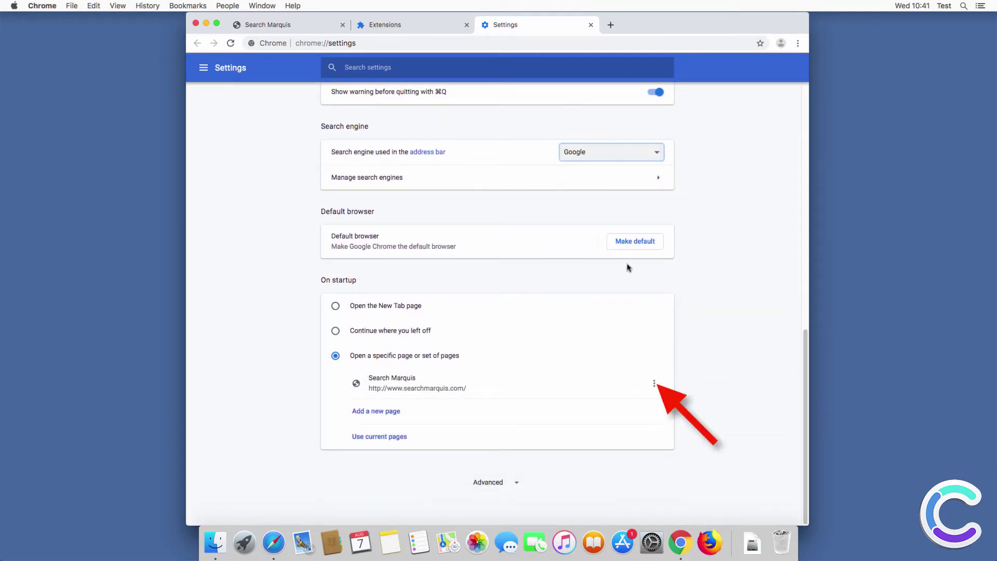
pyautogui.click(654, 383)
pyautogui.click(641, 387)
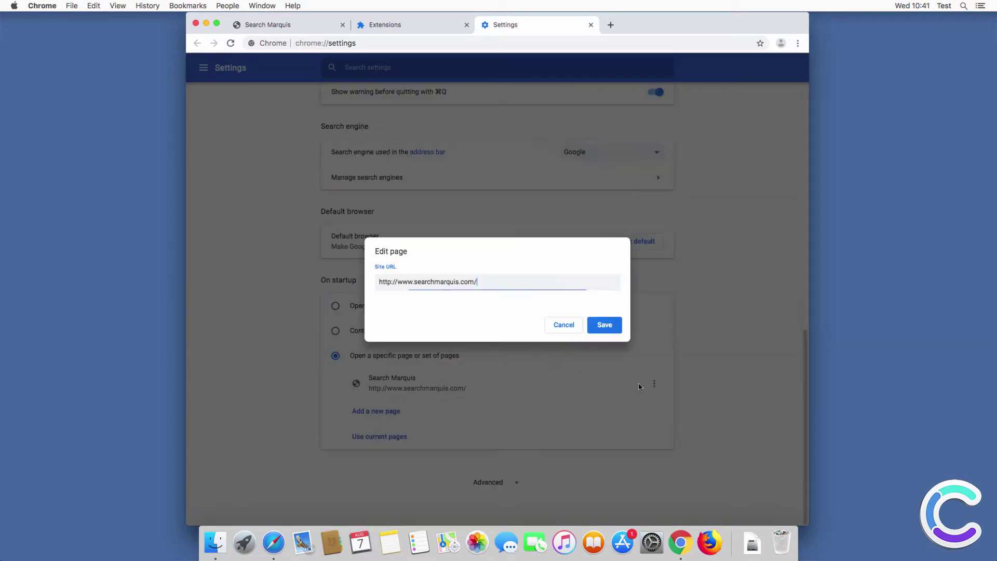
pyautogui.tripleClick(496, 279)
pyautogui.write('www.google.com')
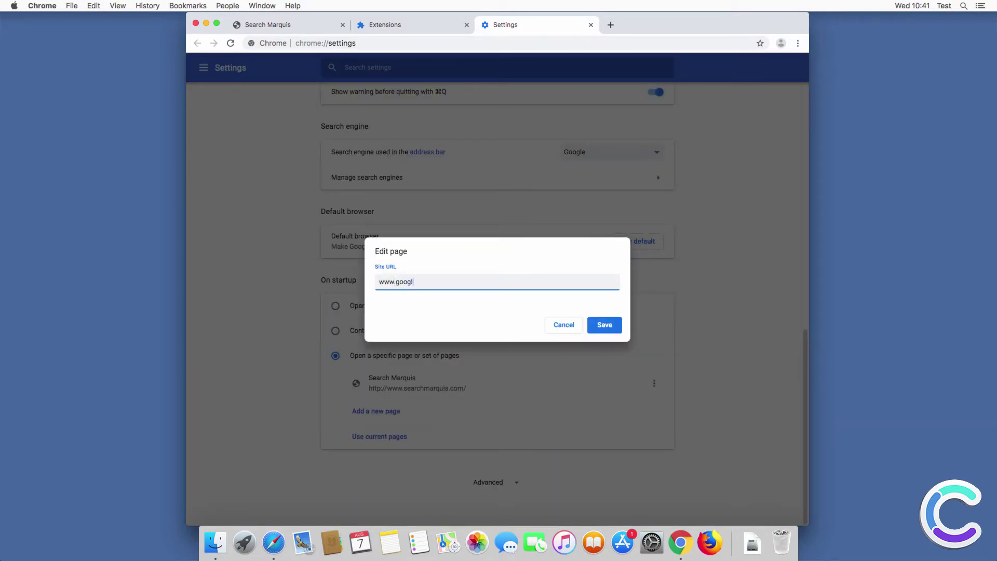
pyautogui.click(610, 323)
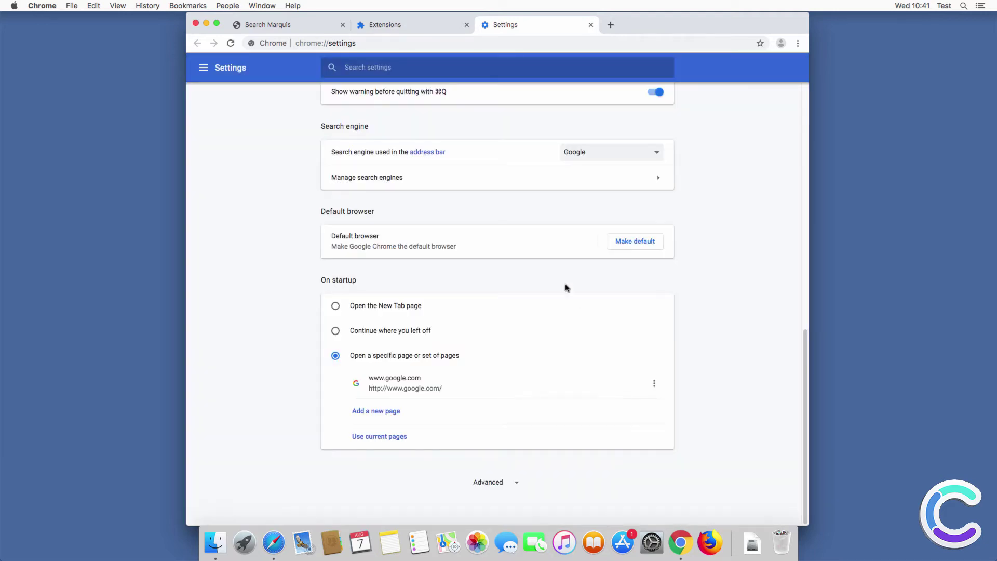
pyautogui.click(611, 24)
# Close Chrome, then remove the AIO Search extension in Firefox's Add-ons Manager and confirm.
pyautogui.click(195, 24)
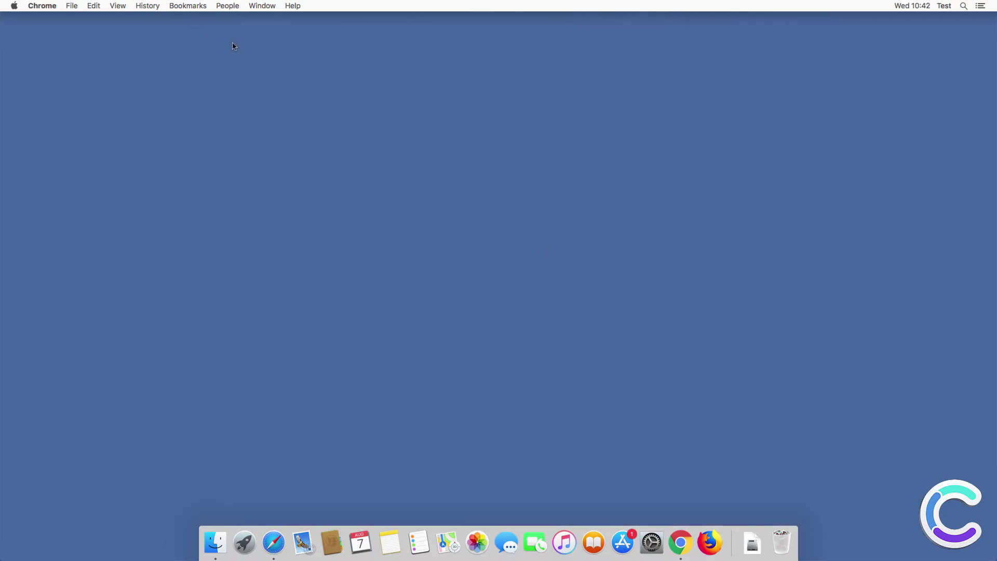
pyautogui.click(714, 545)
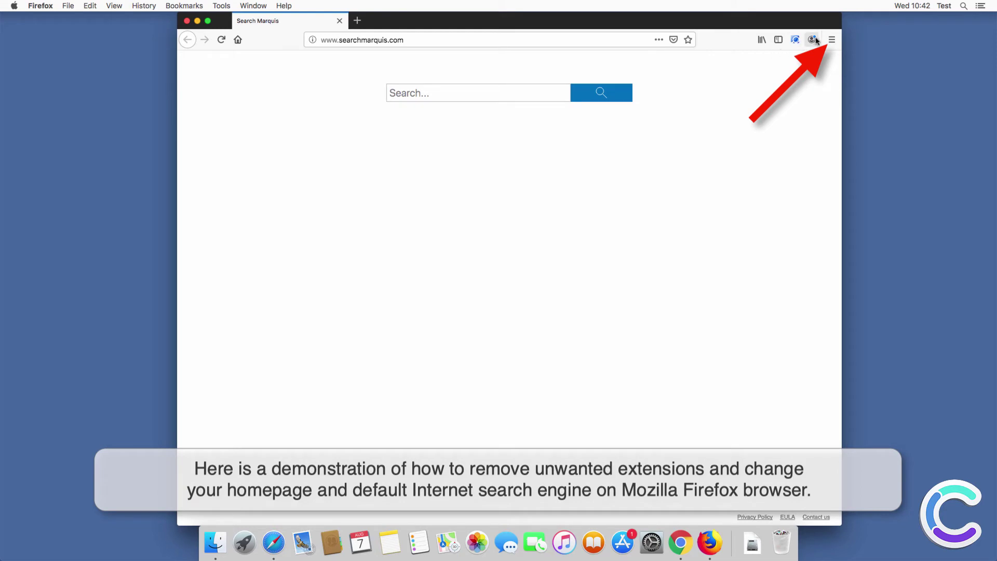
pyautogui.click(830, 40)
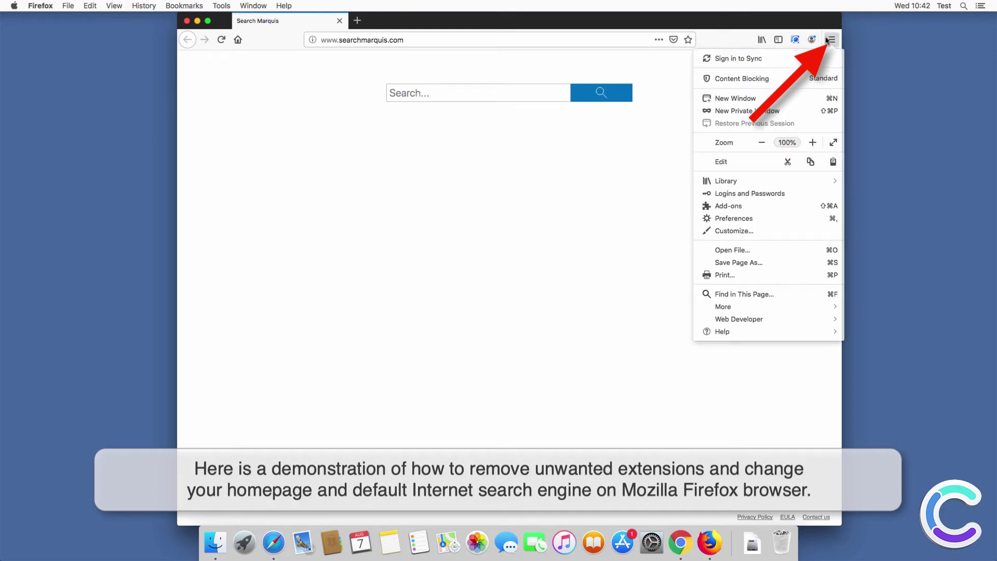
pyautogui.click(741, 205)
pyautogui.click(651, 159)
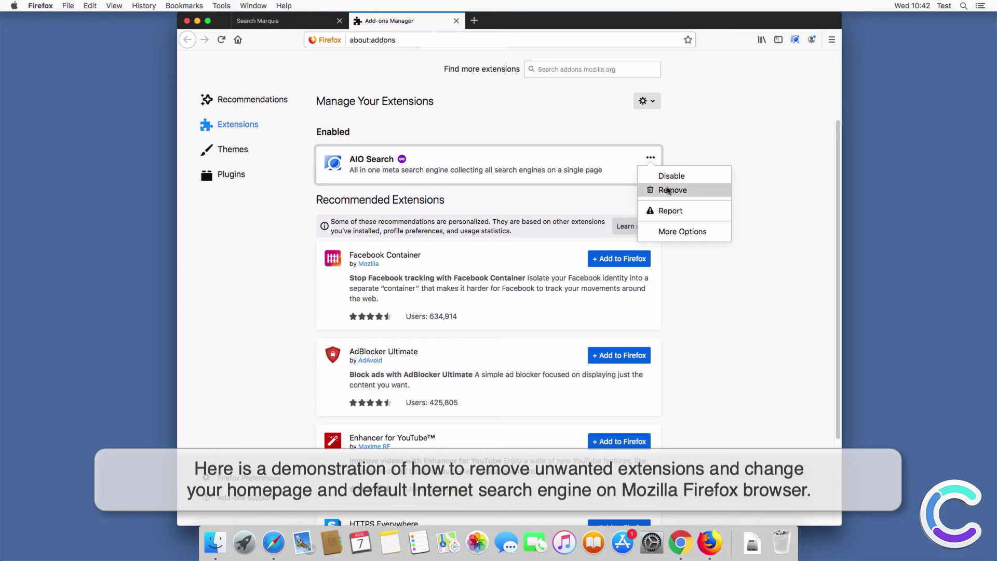
pyautogui.click(671, 190)
pyautogui.click(578, 106)
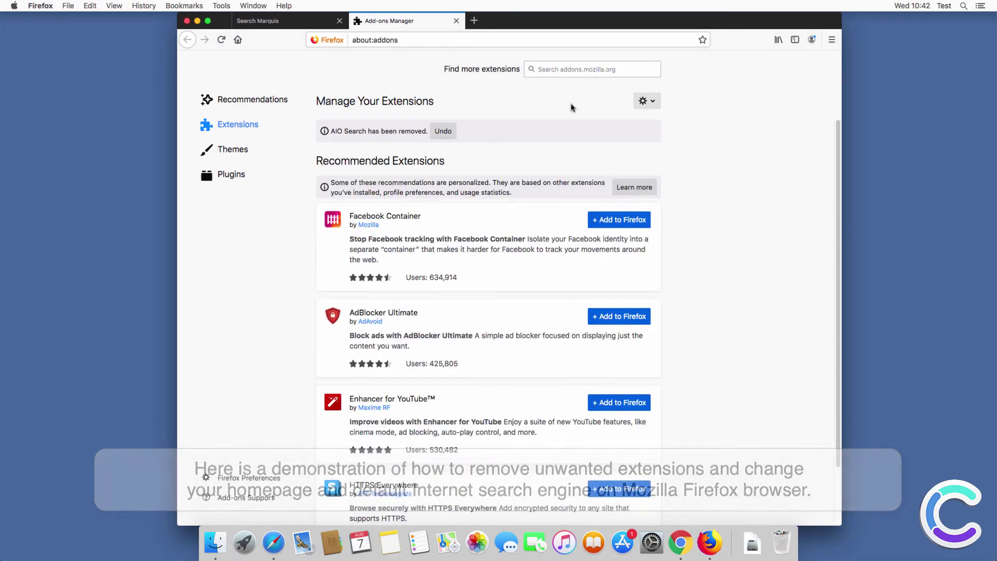
pyautogui.click(831, 40)
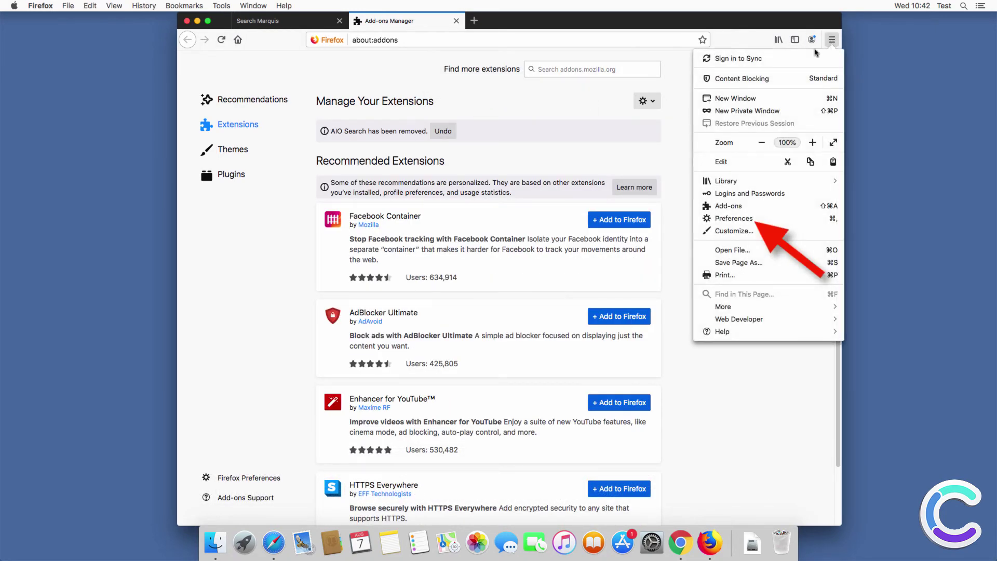
pyautogui.click(725, 219)
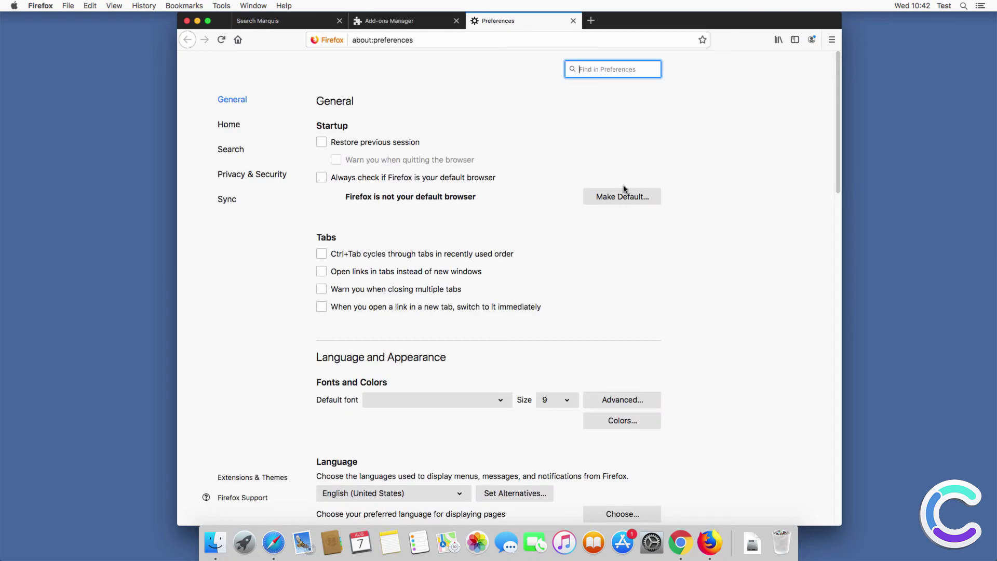
pyautogui.click(231, 124)
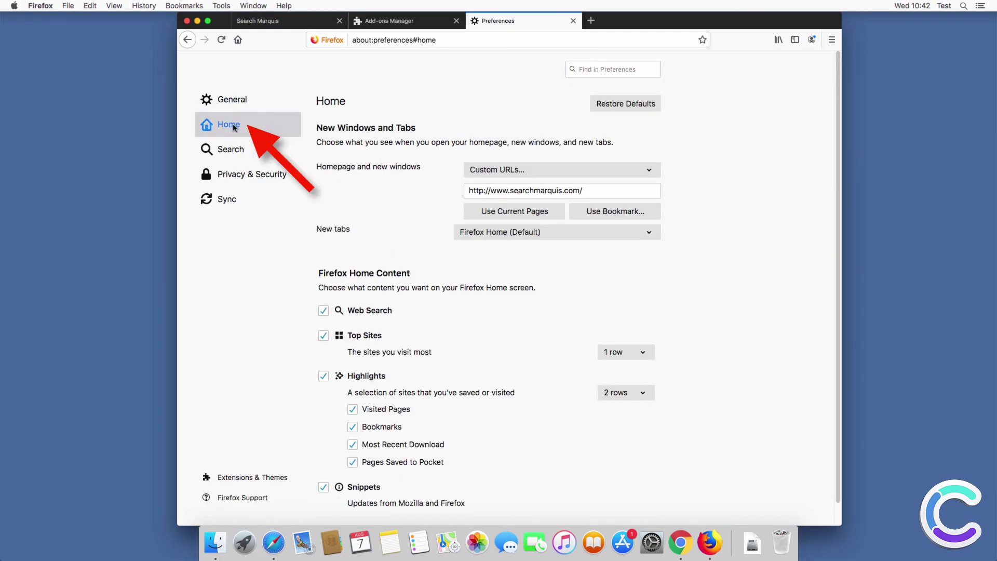
pyautogui.tripleClick(532, 191)
pyautogui.write('www.')
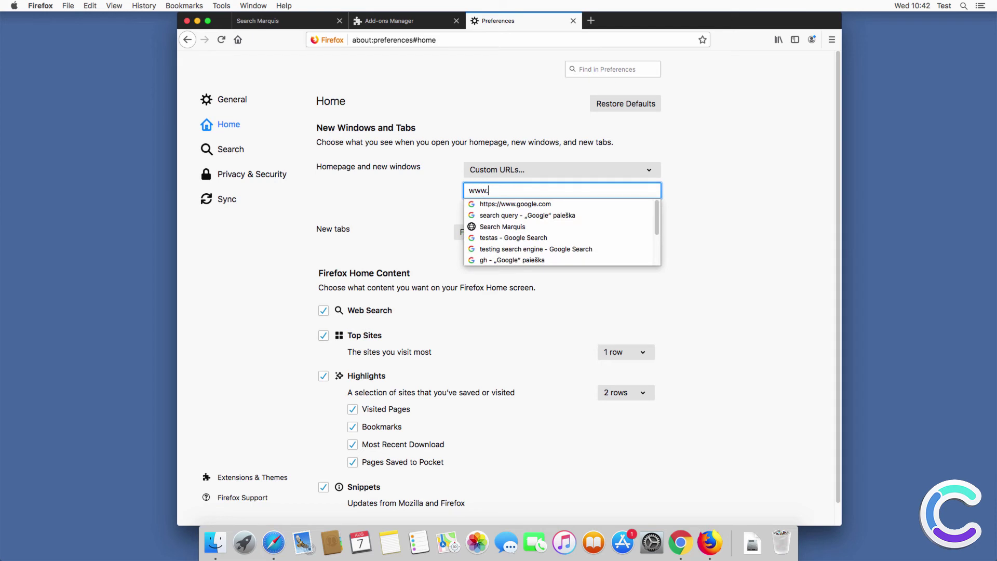
pyautogui.write('google.com')
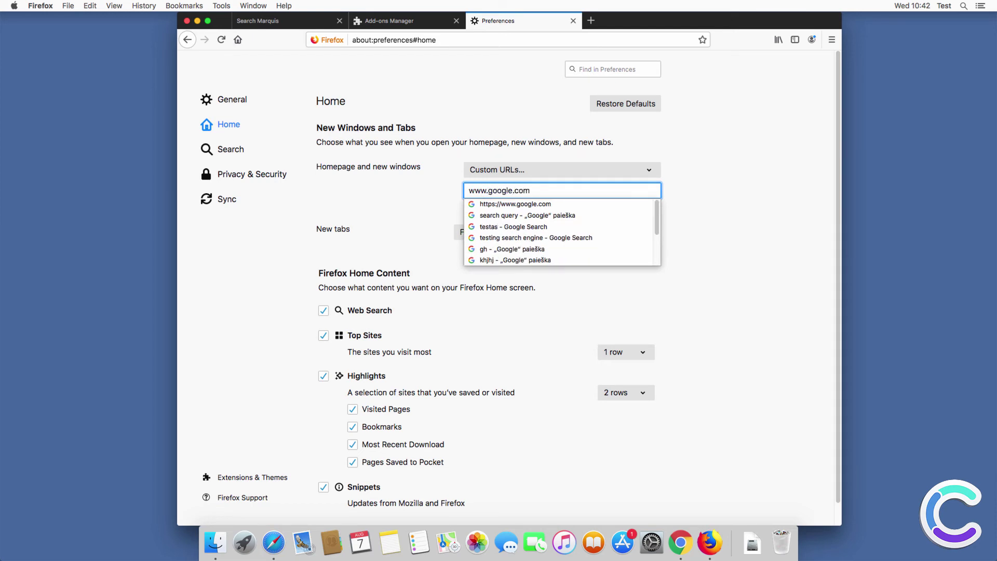
pyautogui.press('Return')
# Make Google Firefox's default search engine, check it in a new tab, and close Firefox.
pyautogui.click(224, 150)
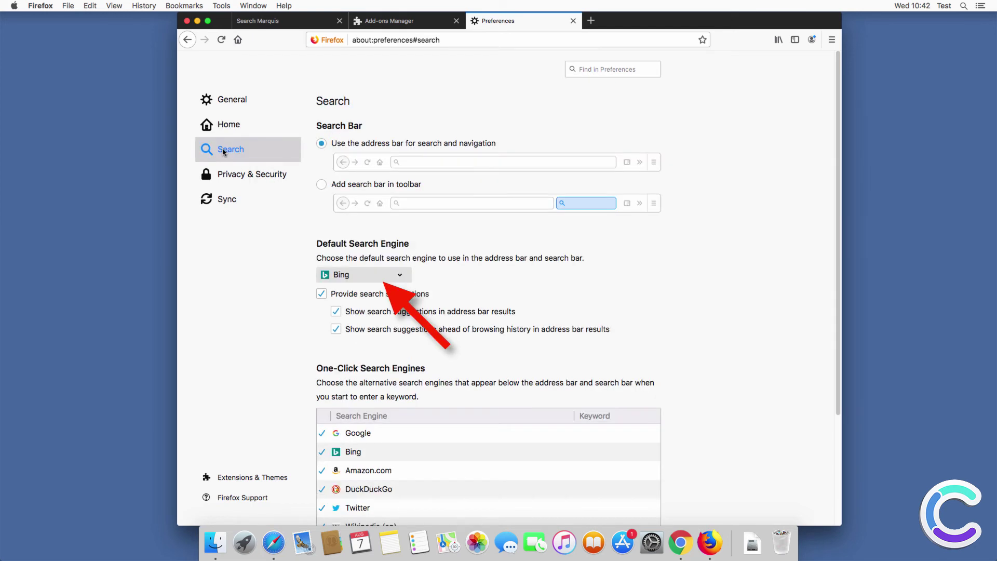
pyautogui.click(353, 274)
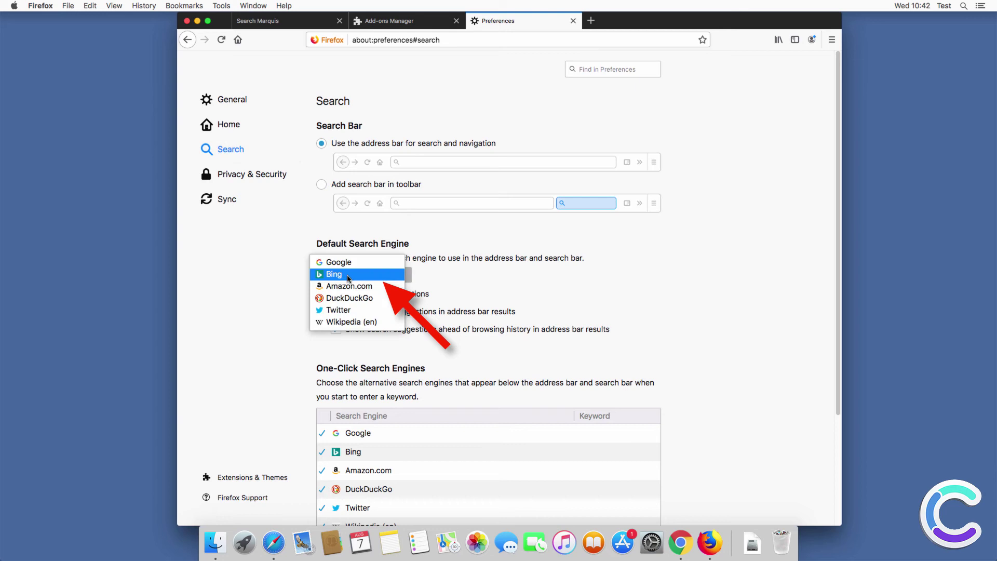
pyautogui.click(376, 266)
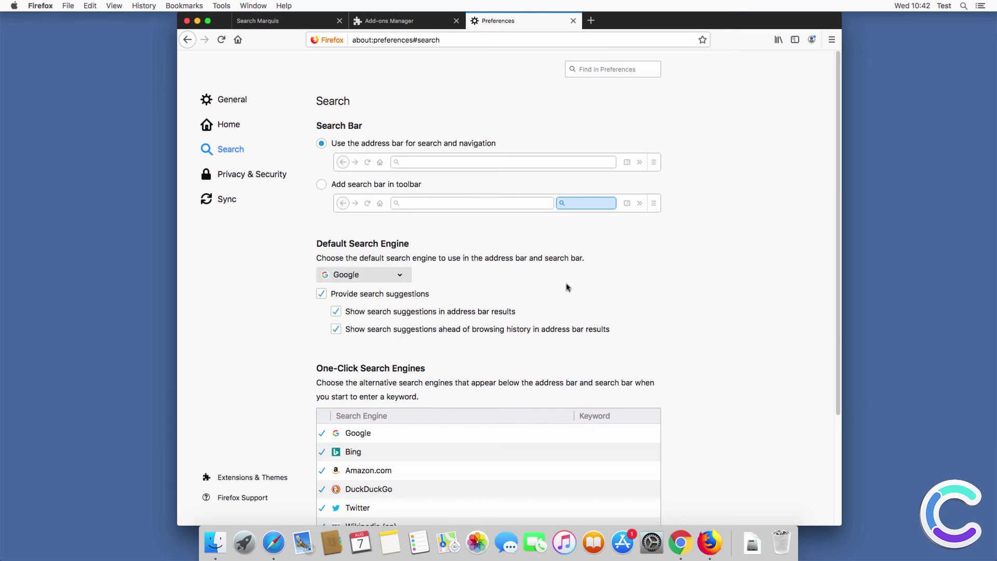
pyautogui.click(590, 21)
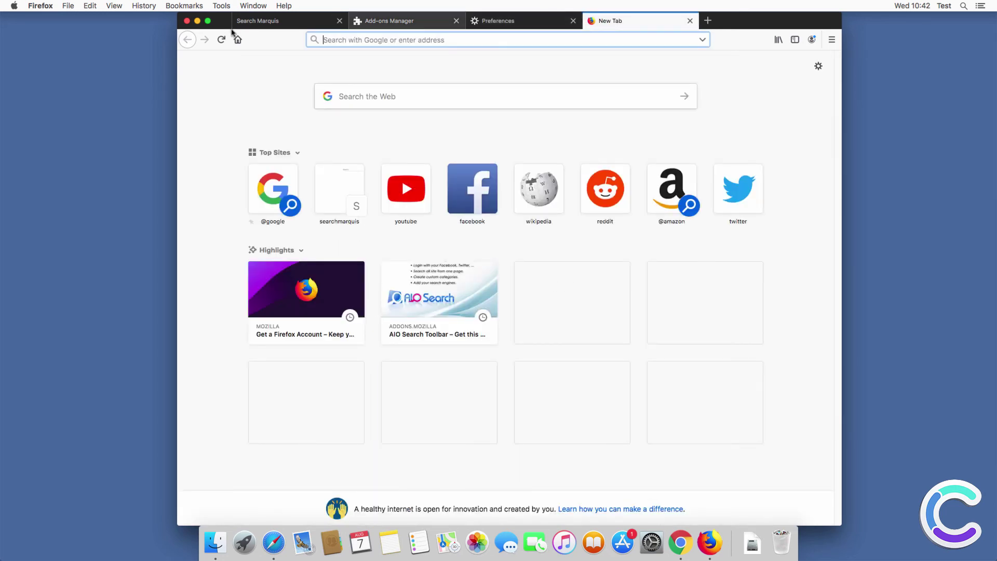
pyautogui.click(187, 21)
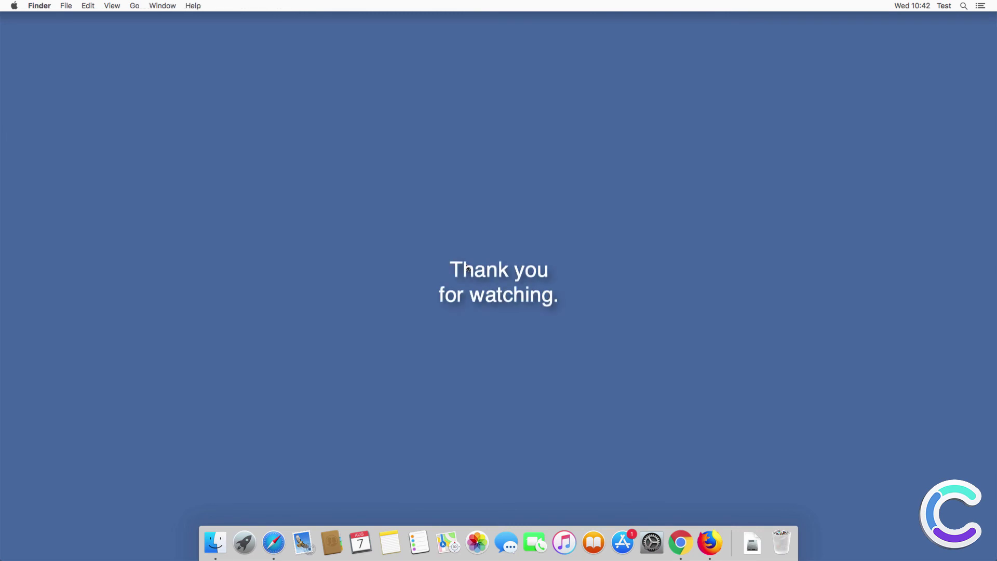